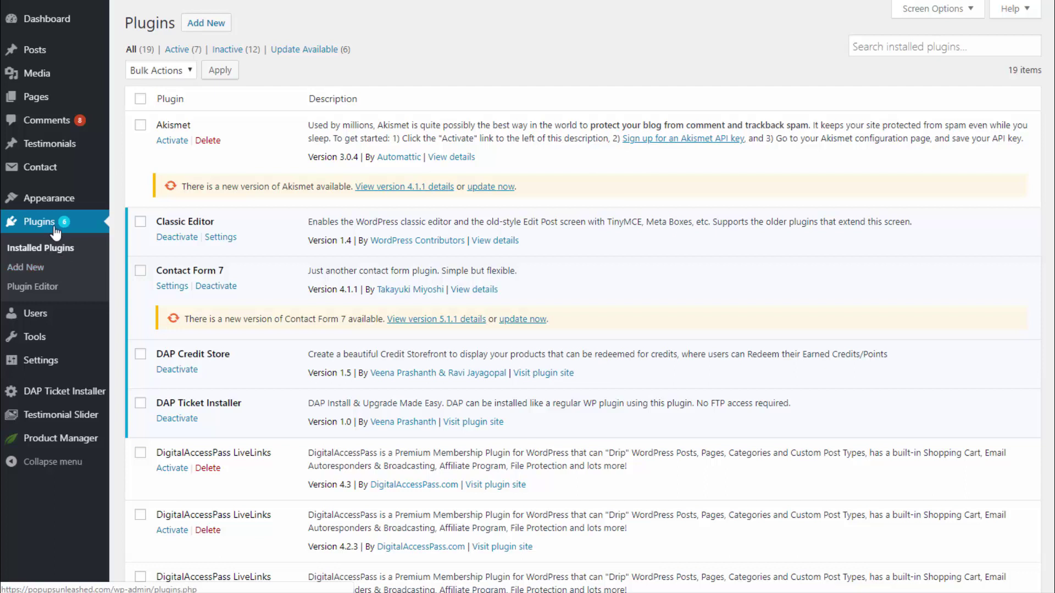
# Upload the plugin package dapeasyinstaller_v2.1.zip to the WordPress site, install it and activate it.
pyautogui.click(32, 268)
pyautogui.click(266, 27)
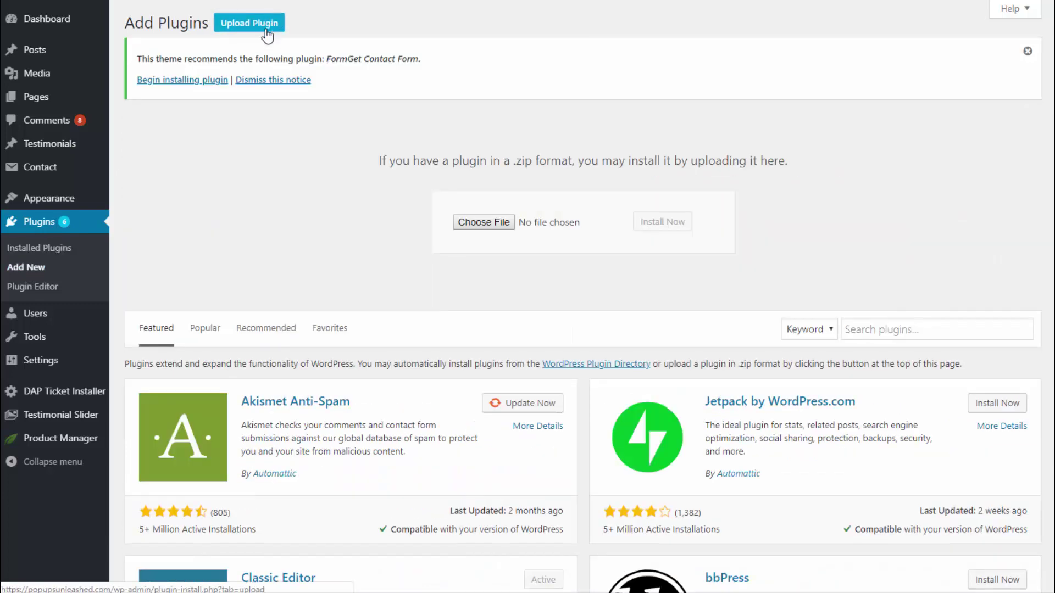
pyautogui.click(500, 229)
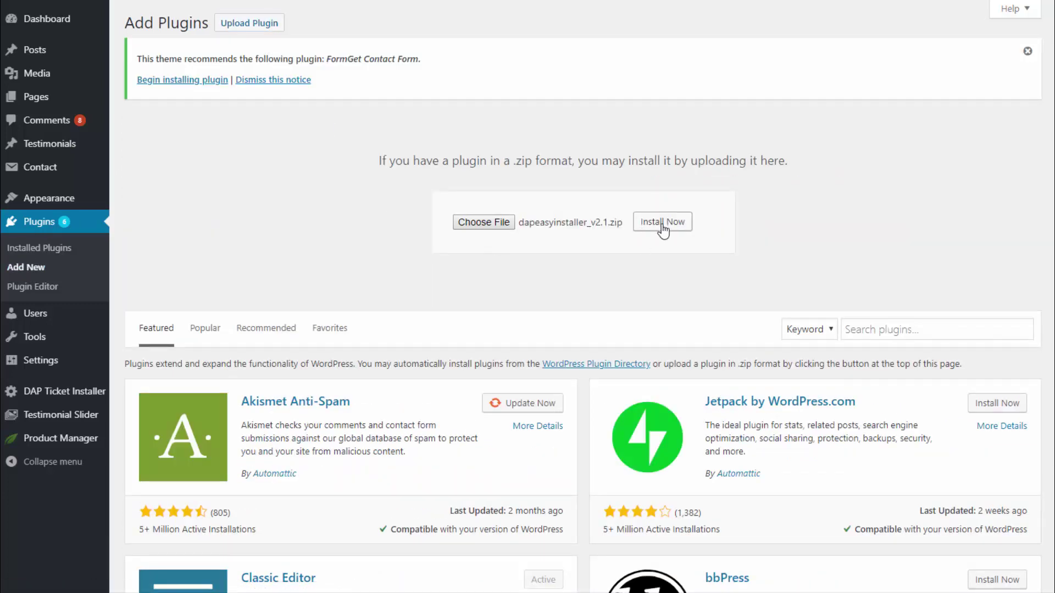
pyautogui.click(664, 229)
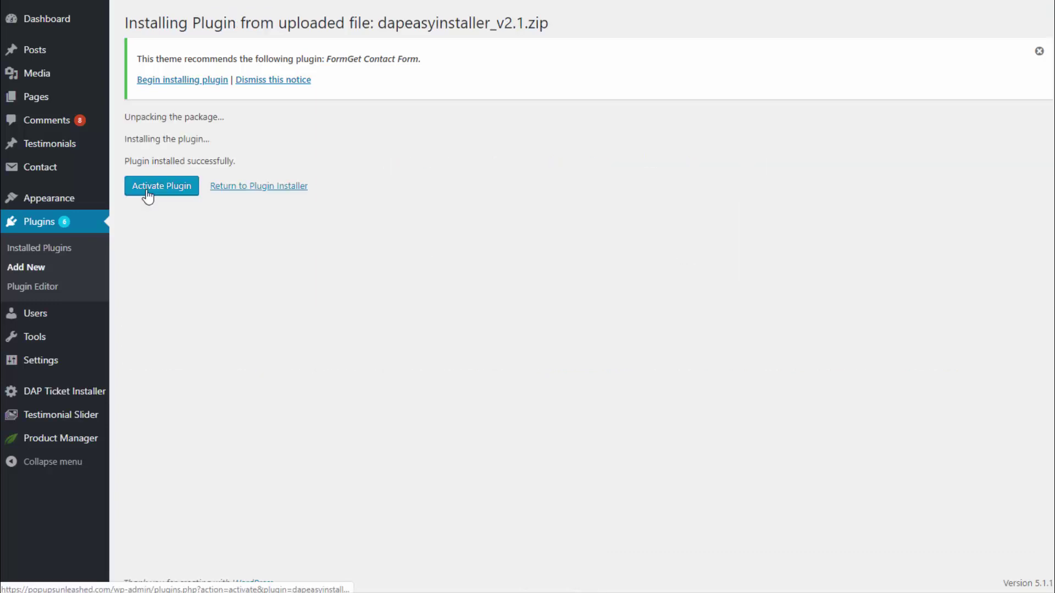
pyautogui.click(147, 193)
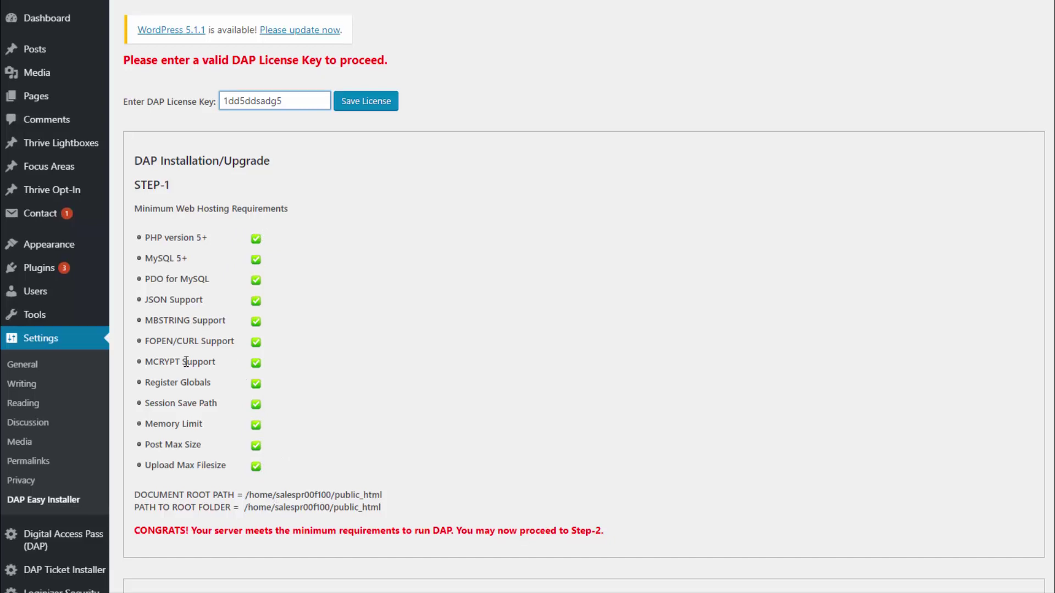
# Review the Step-1 hosting requirements and run the Step-2 one-click DAP install/upgrade with dap_v7.3.3.zip (BETA).
pyautogui.scroll(-3, 187, 362)
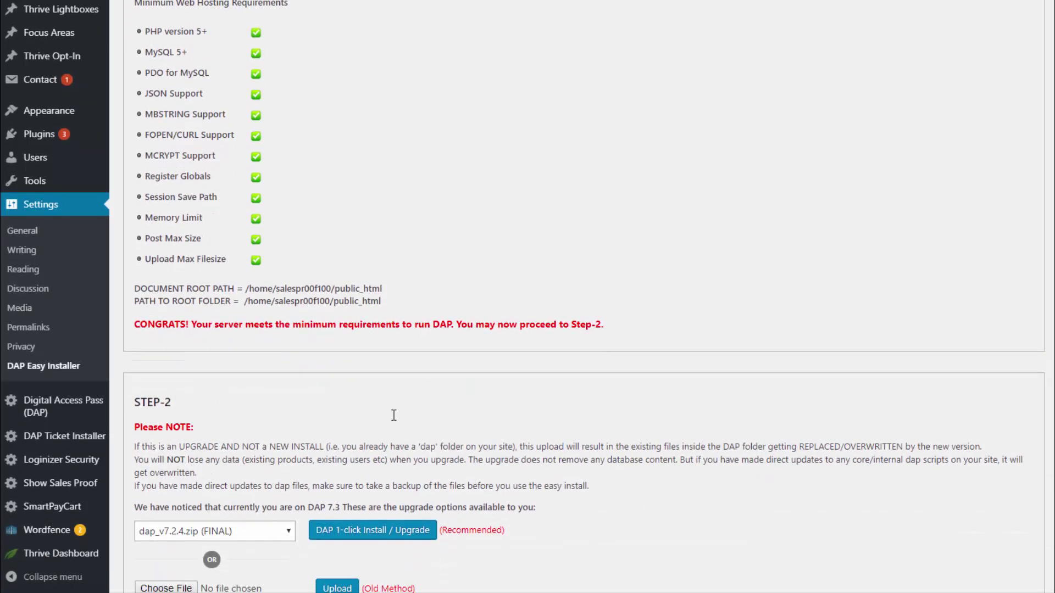
pyautogui.scroll(3, 263, 466)
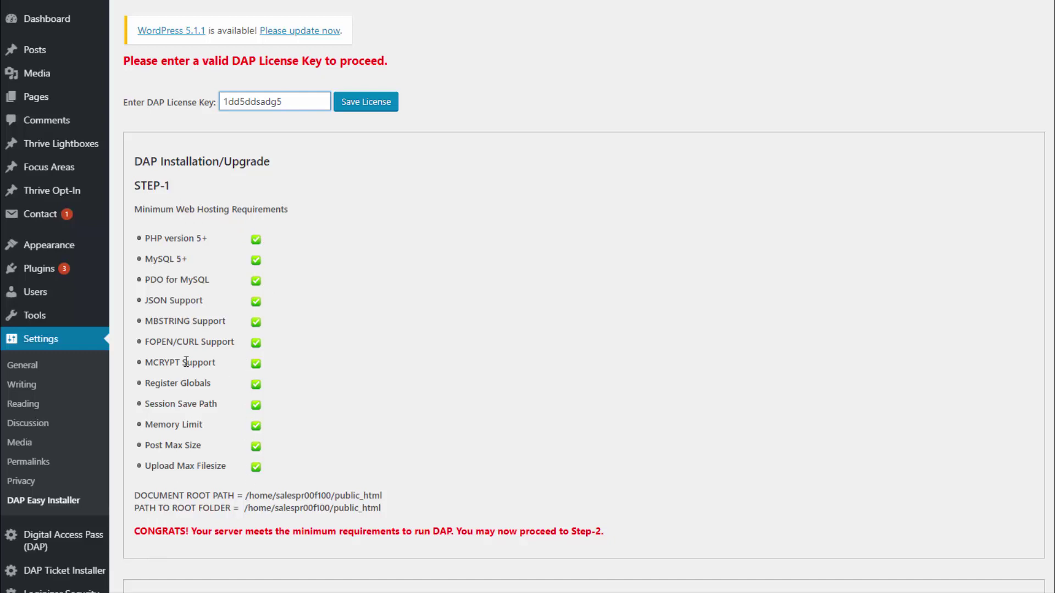
pyautogui.scroll(-4, 208, 429)
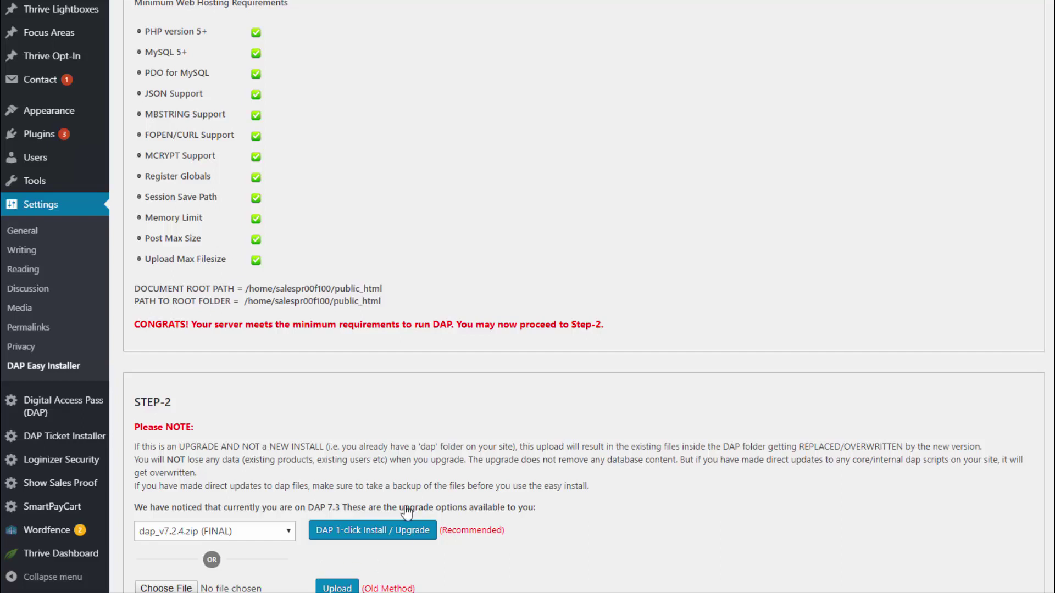
pyautogui.scroll(3, 226, 286)
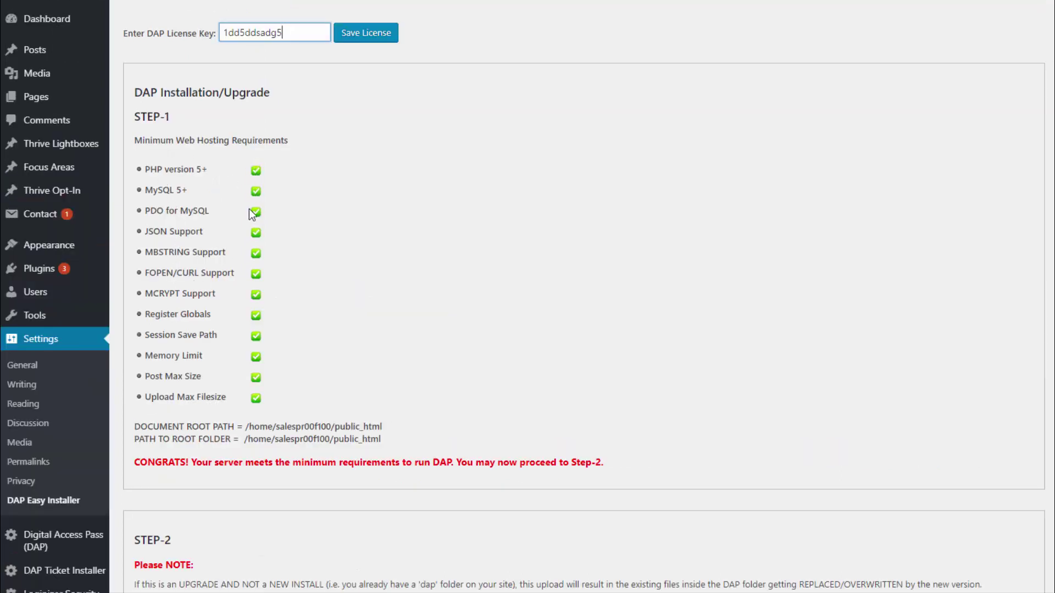
pyautogui.scroll(-5, 254, 235)
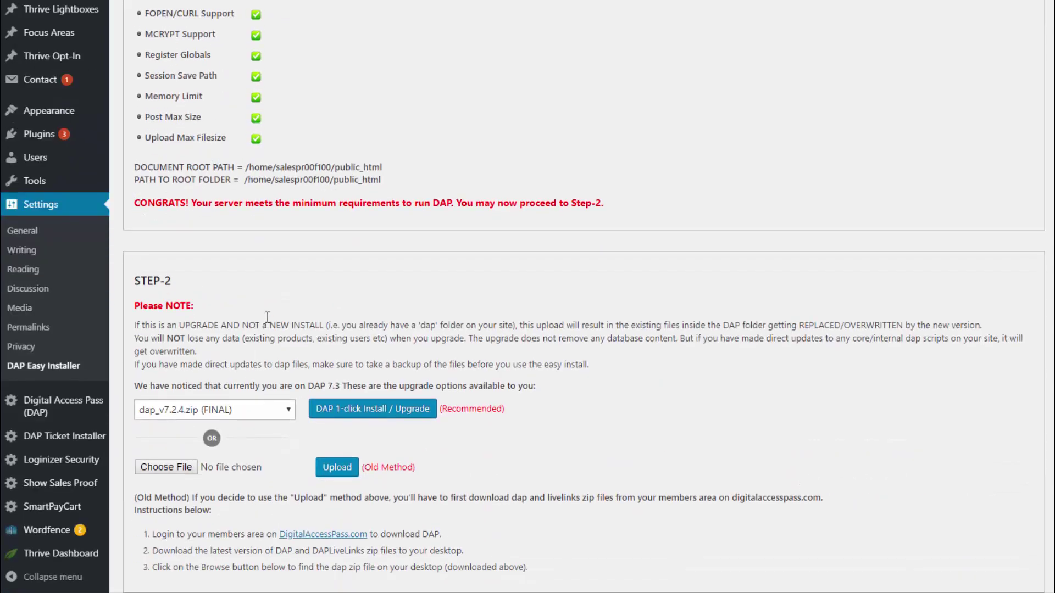
pyautogui.scroll(-1, 194, 242)
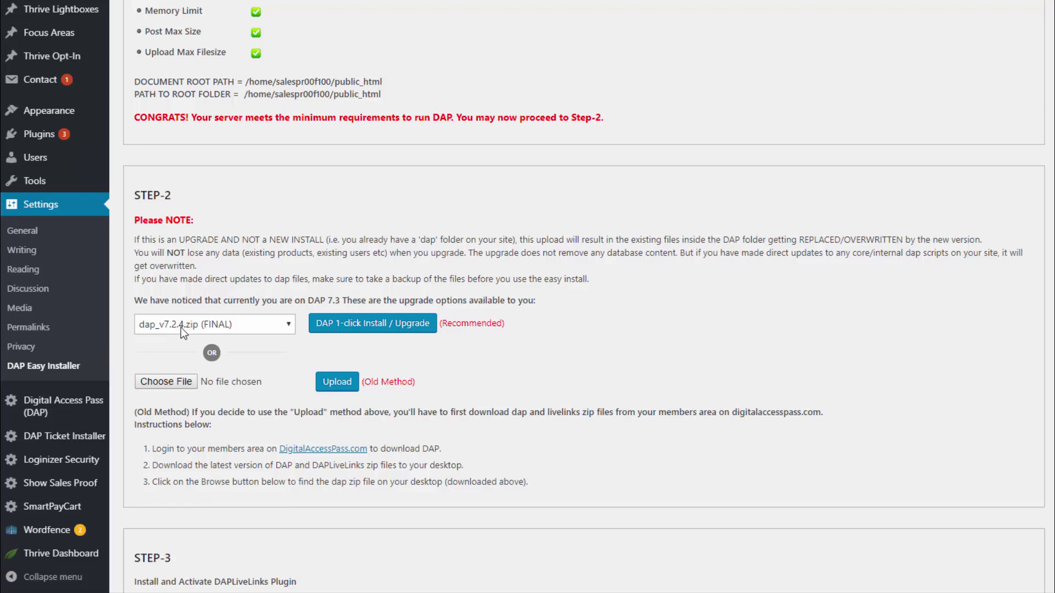
pyautogui.click(266, 331)
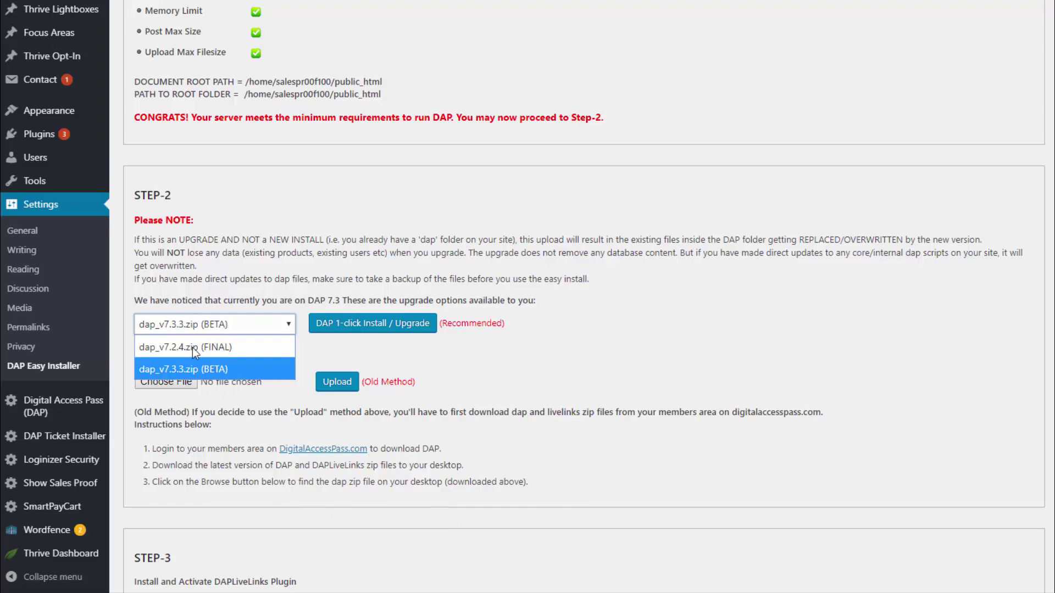
pyautogui.click(209, 367)
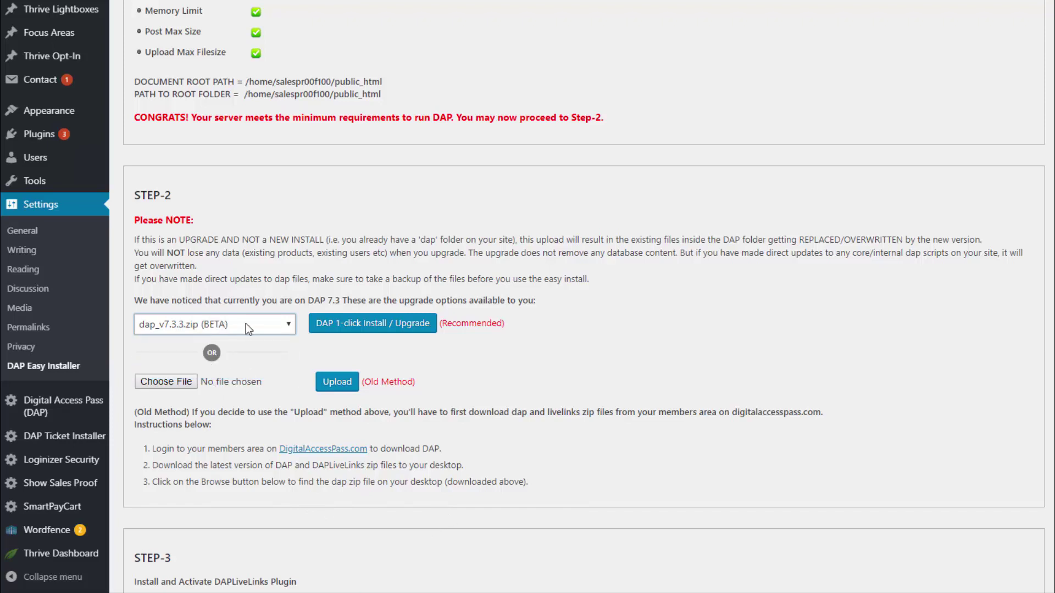
pyautogui.click(398, 324)
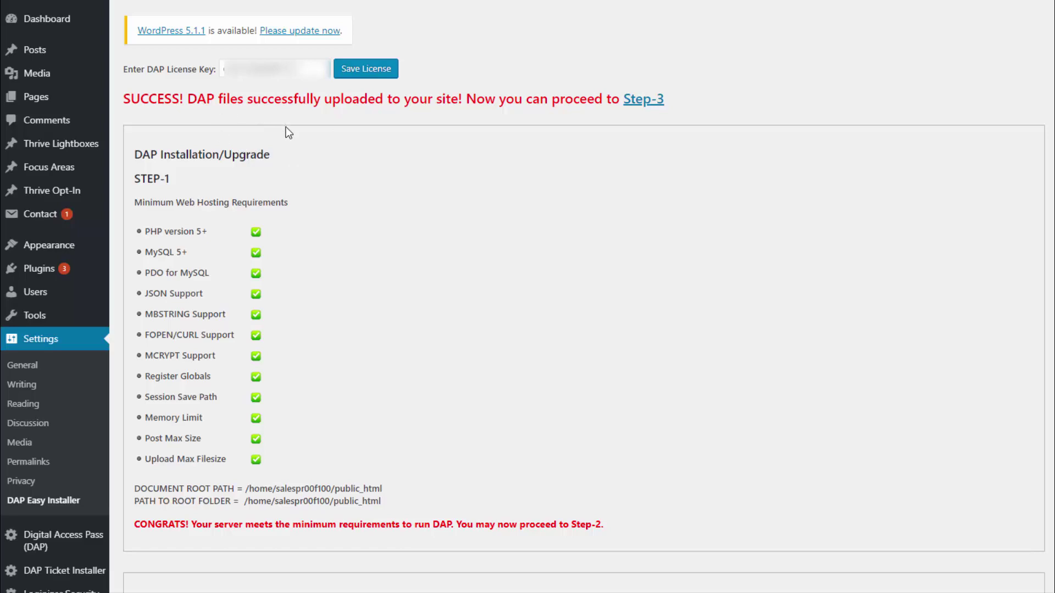
# Check the Step-3 LiveLinks package choices and set the Step-2 DAP package to dap_v7.3.3.zip (BETA).
pyautogui.scroll(-6, 483, 400)
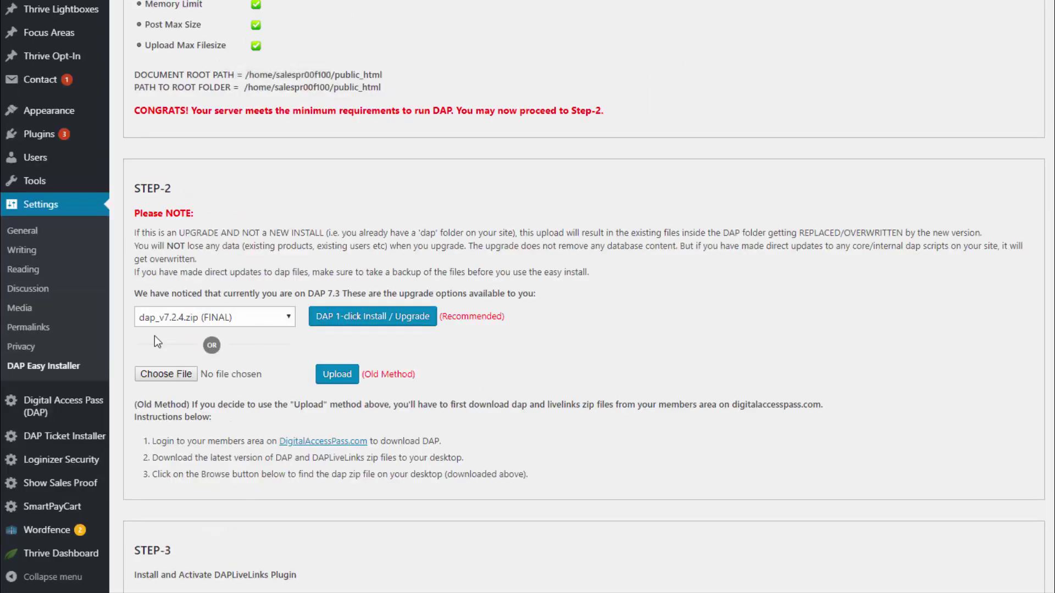
pyautogui.scroll(-2, 313, 320)
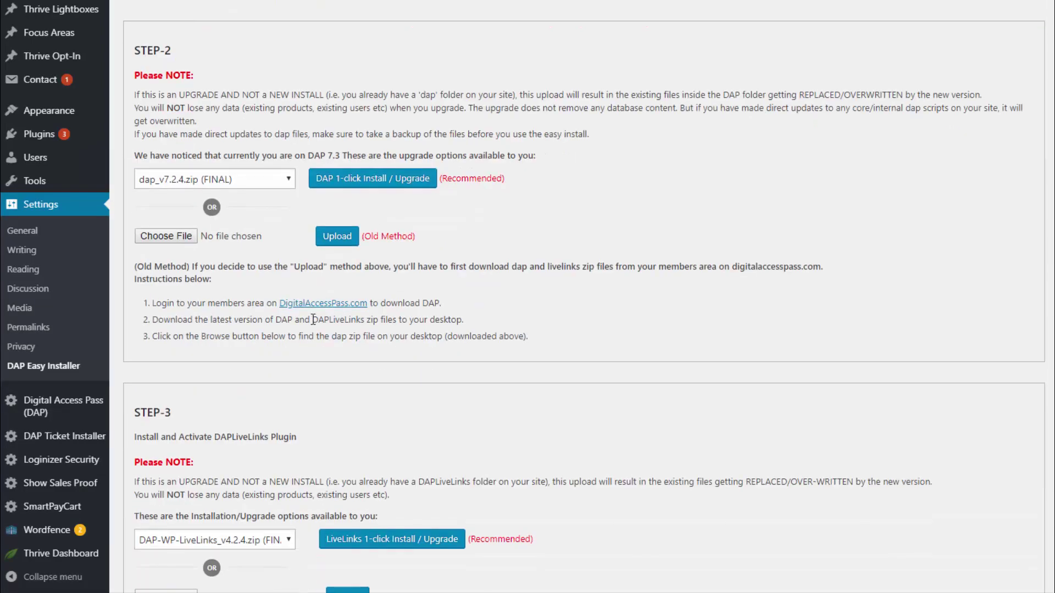
pyautogui.scroll(-2, 313, 319)
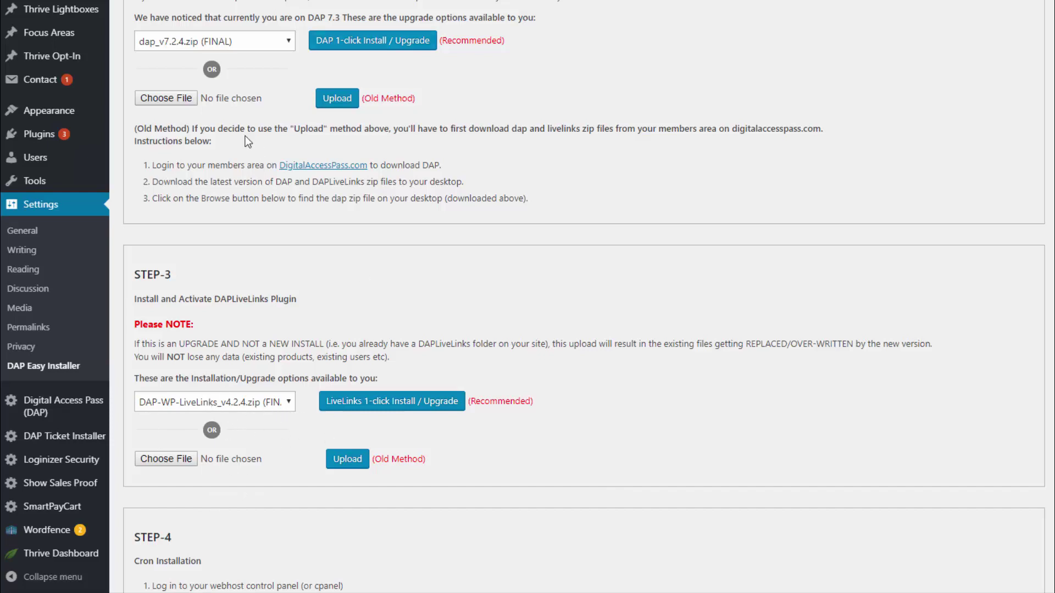
pyautogui.click(224, 403)
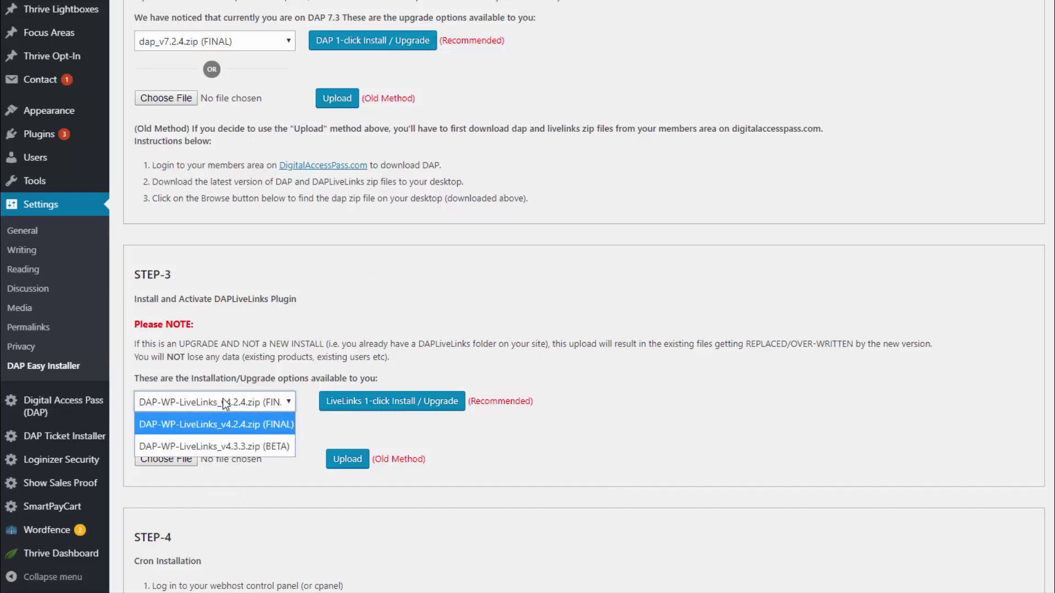
pyautogui.click(312, 277)
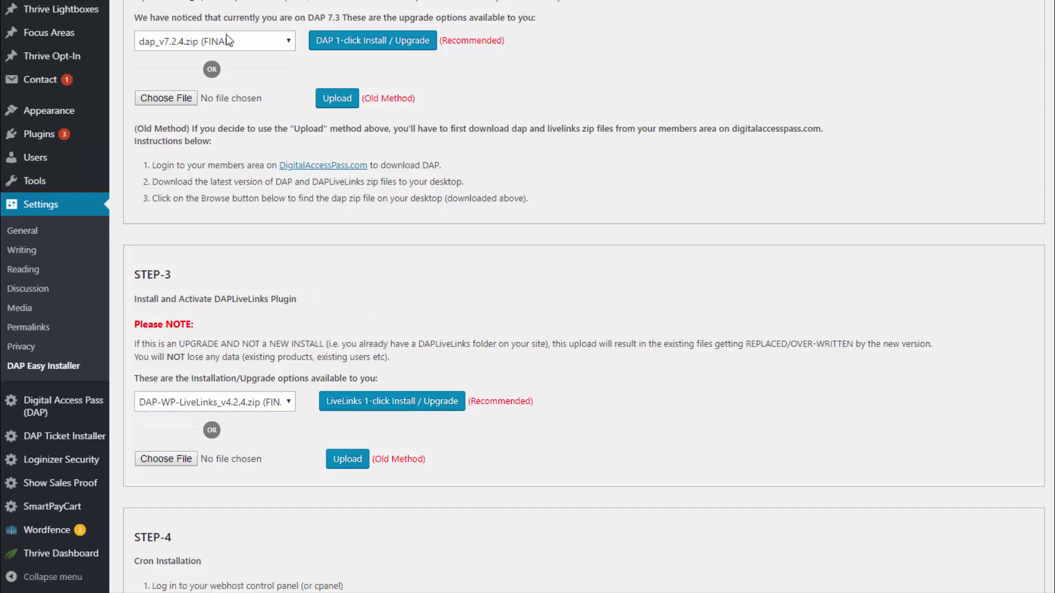
pyautogui.click(253, 41)
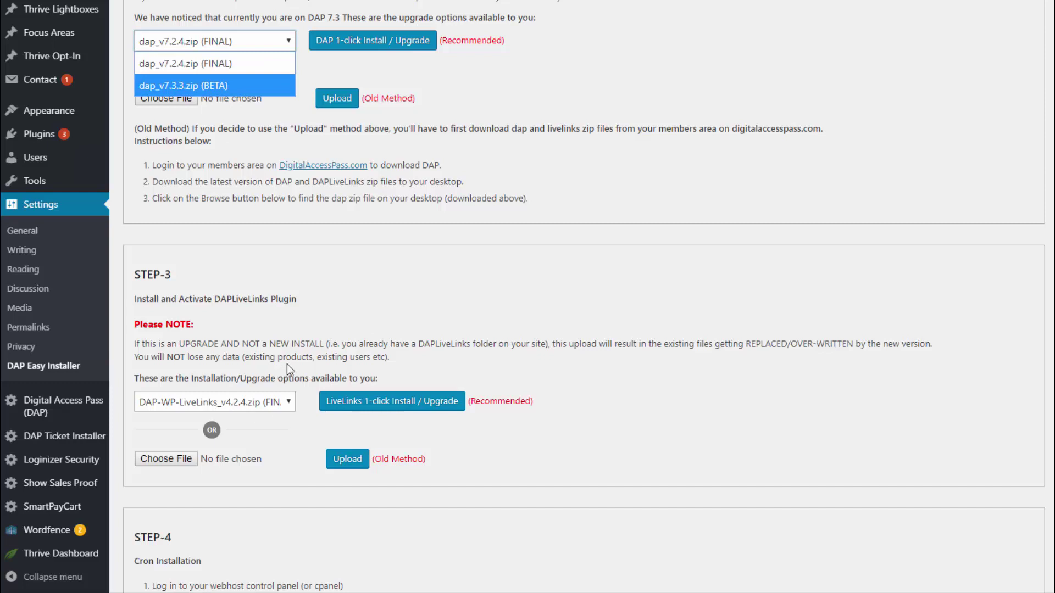
pyautogui.click(271, 413)
pyautogui.click(178, 40)
pyautogui.click(184, 85)
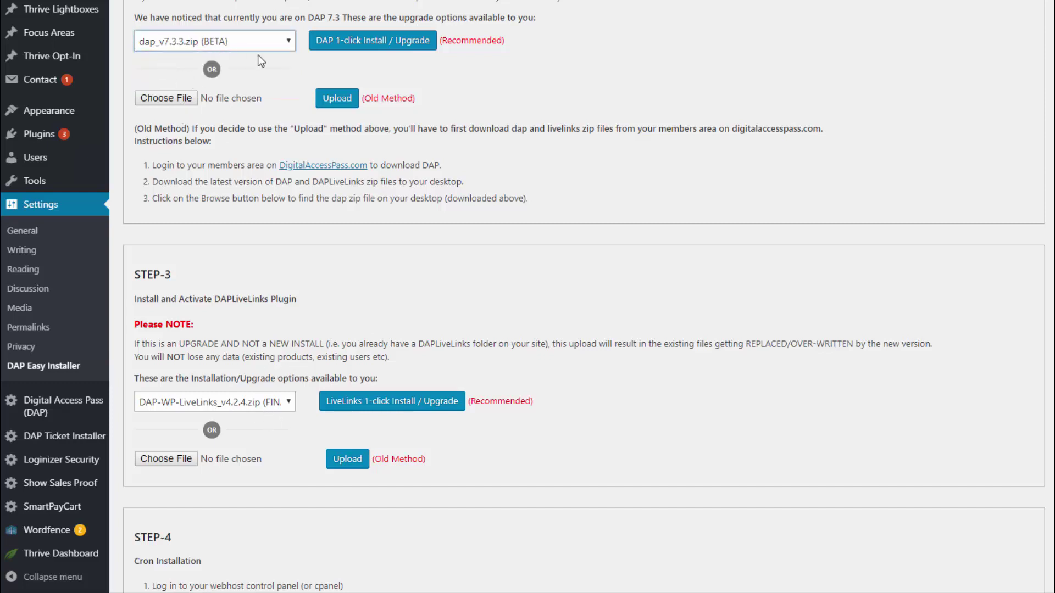
# Run the Step-3 one-click LiveLinks install/upgrade with DAP-WP-LiveLinks_v4.3.3.zip (BETA).
pyautogui.click(203, 404)
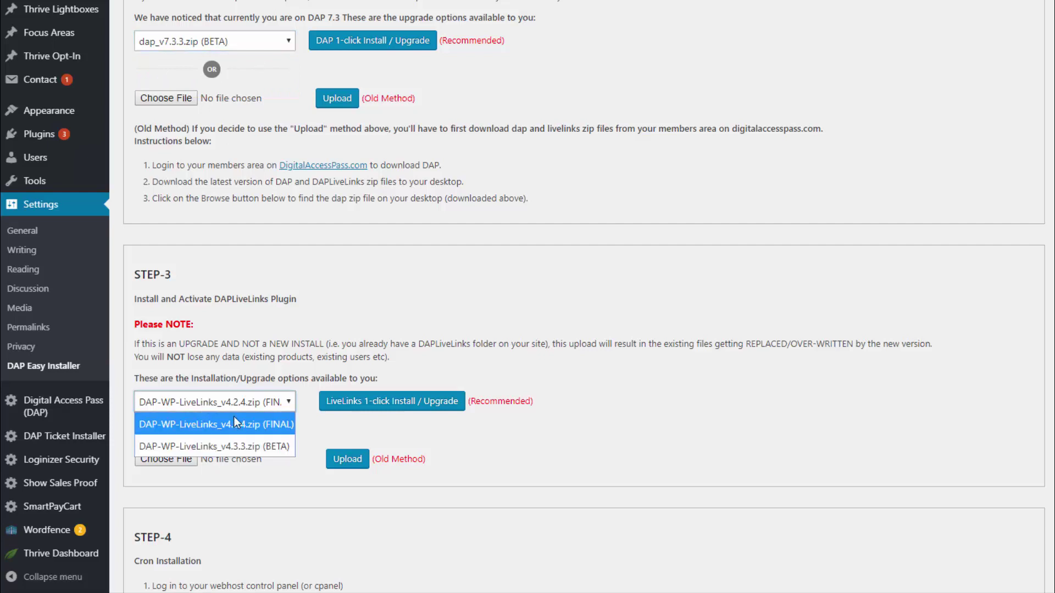
pyautogui.click(230, 447)
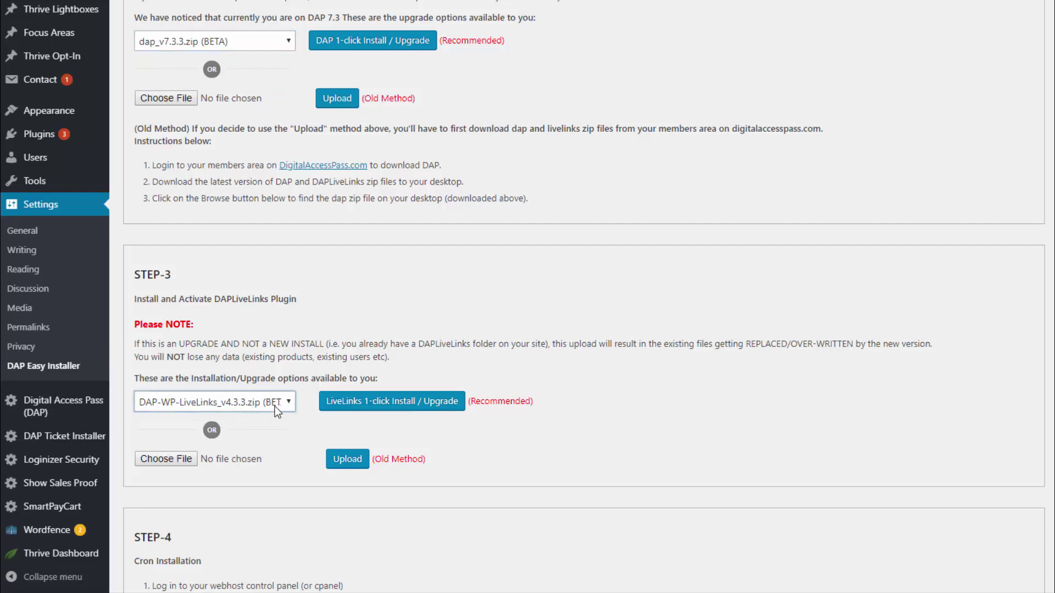
pyautogui.click(434, 402)
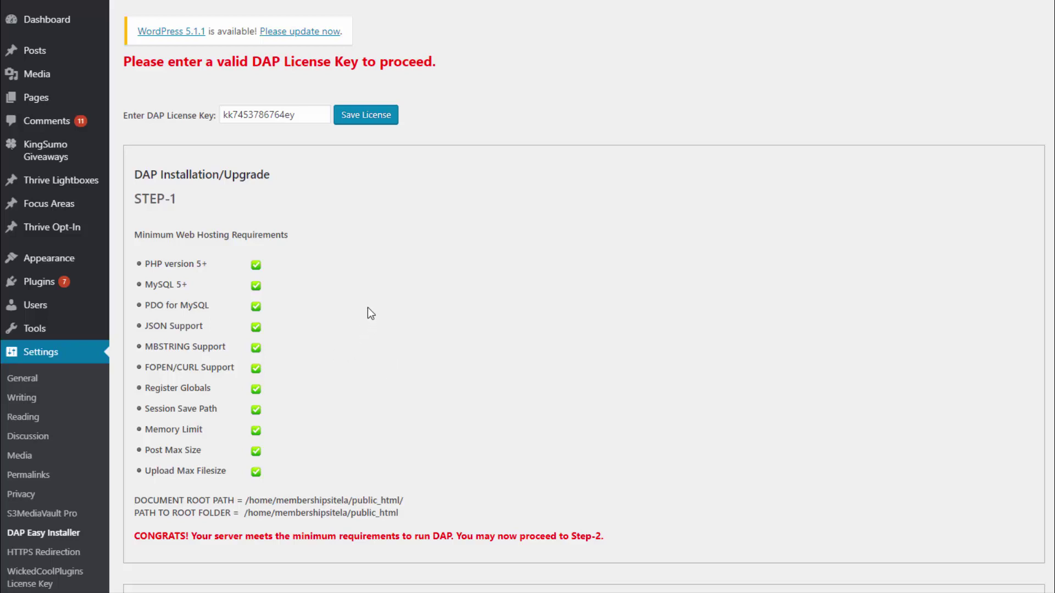
# Examine the DAP and LiveLinks package versions offered in Step-2 and Step-3 of the installer.
pyautogui.scroll(-6, 415, 272)
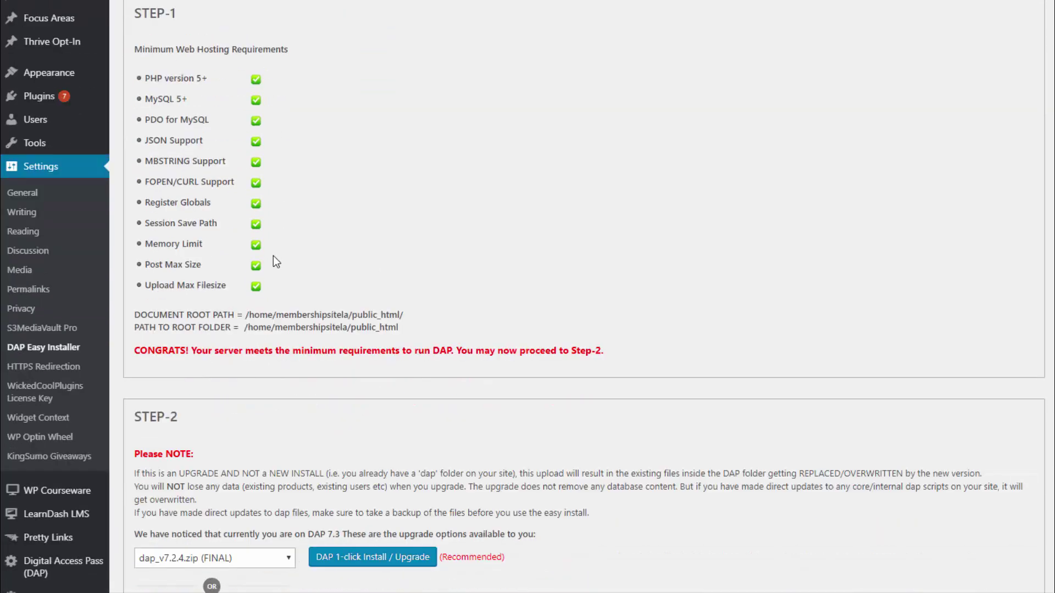
pyautogui.click(212, 400)
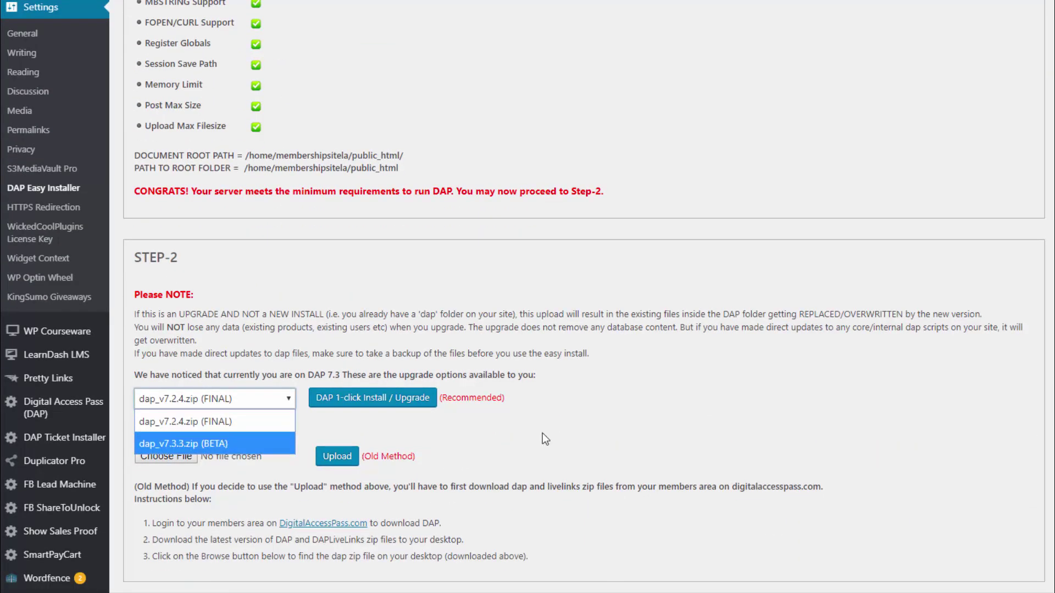
pyautogui.click(390, 429)
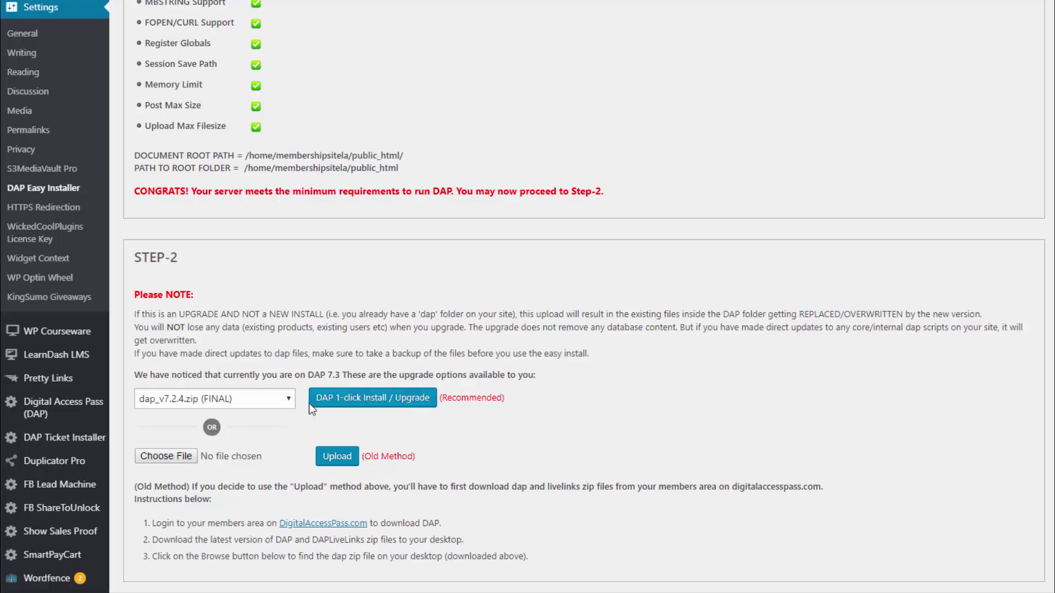
pyautogui.scroll(-5, 456, 380)
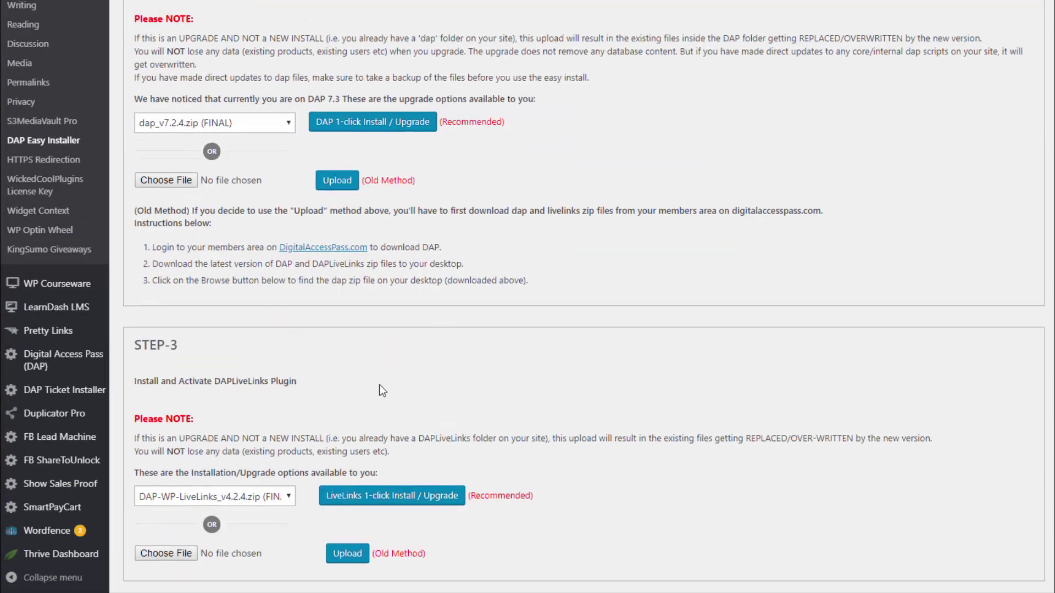
pyautogui.scroll(-2, 204, 443)
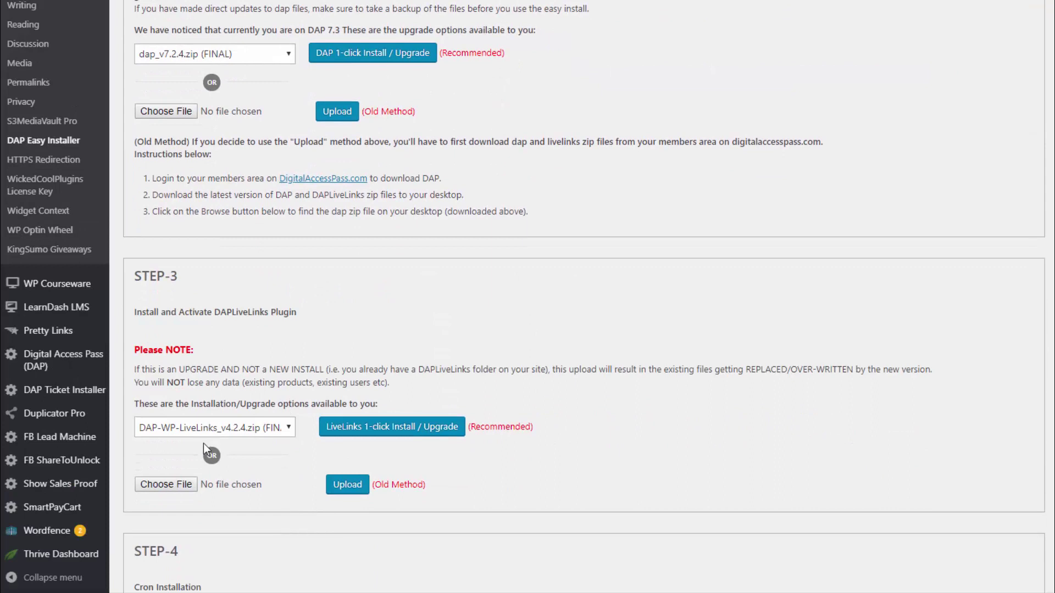
pyautogui.click(262, 430)
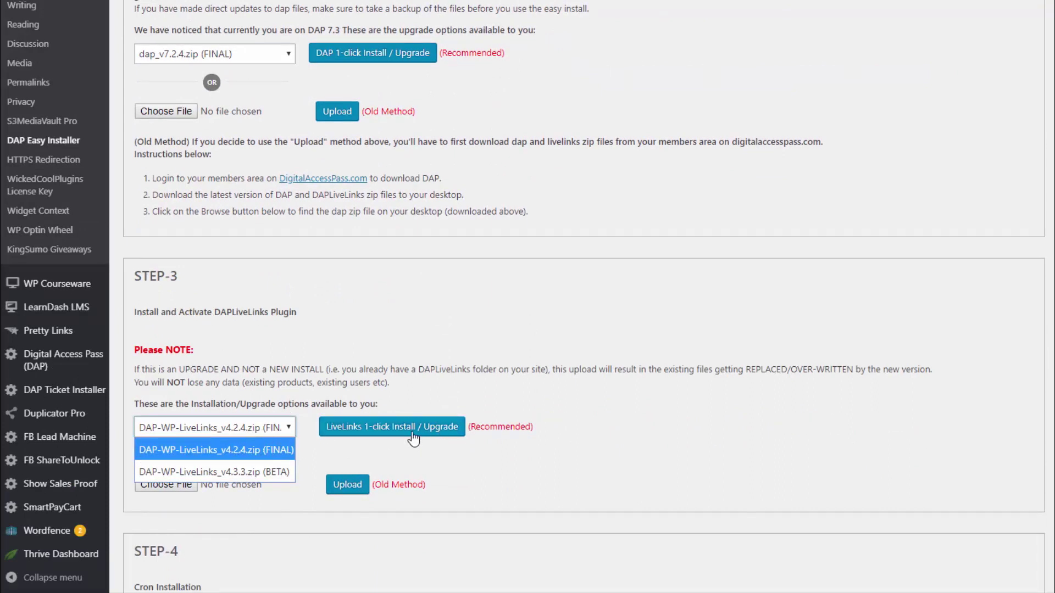
pyautogui.click(455, 446)
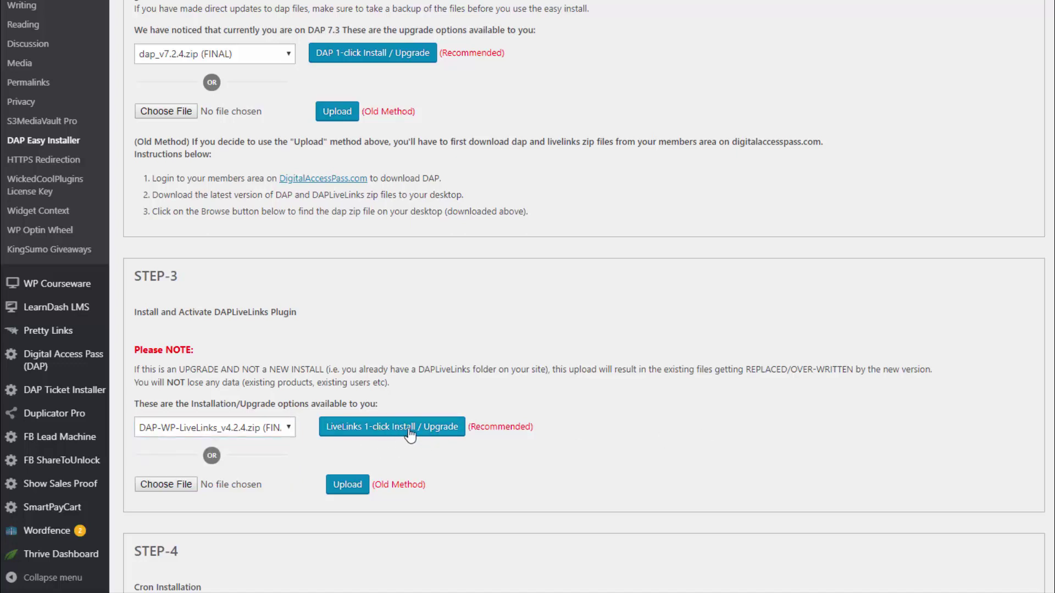
pyautogui.scroll(-3, 206, 390)
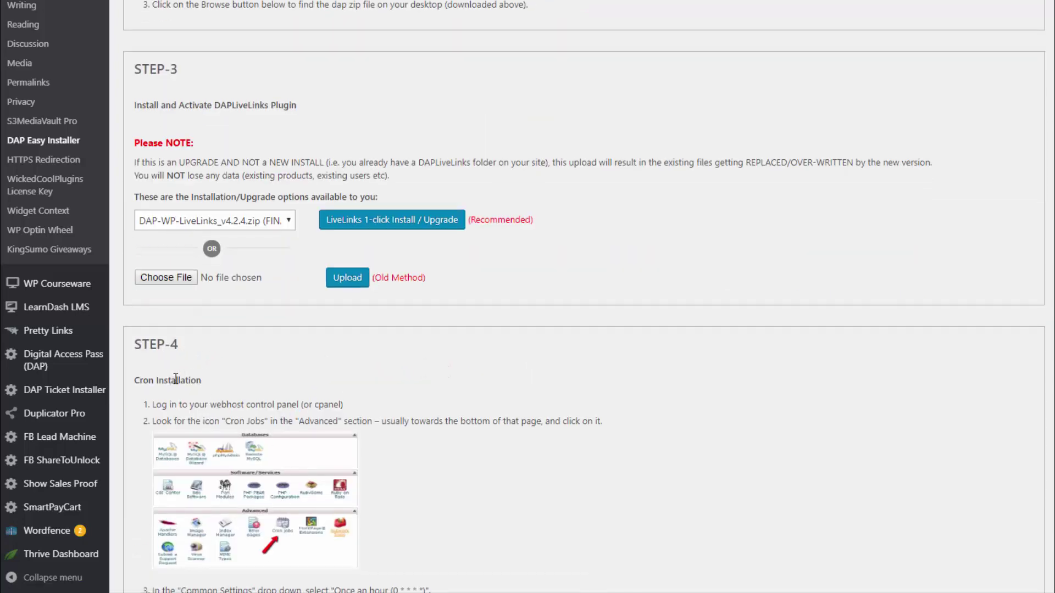
pyautogui.scroll(5, 153, 357)
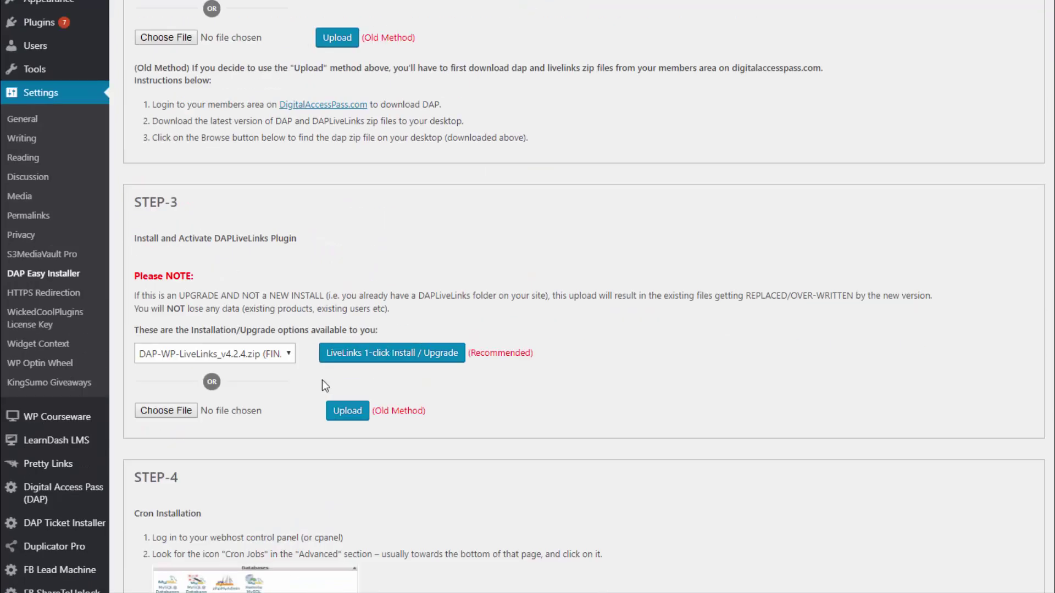
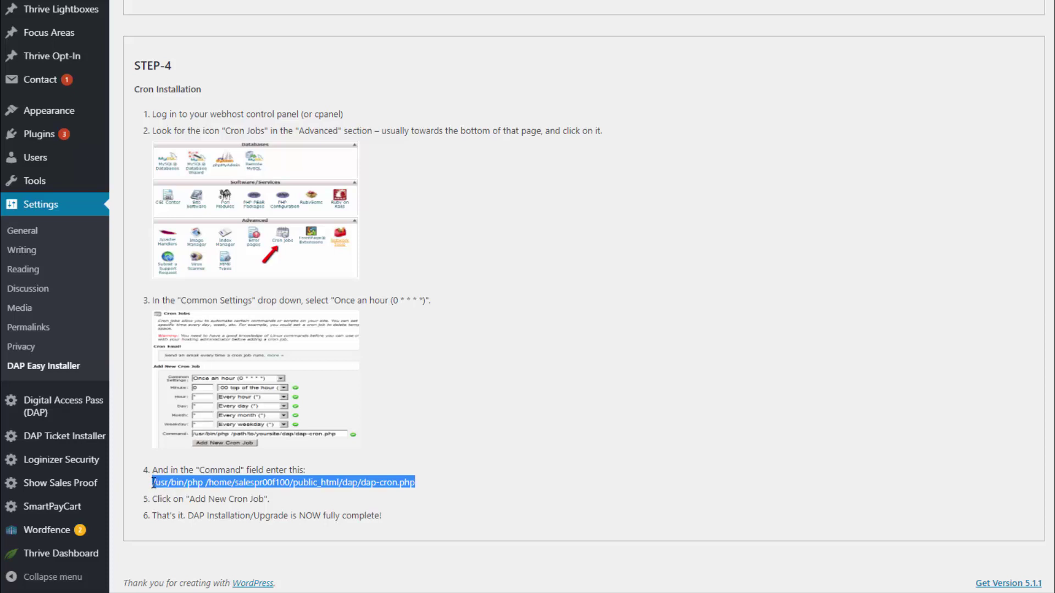
# Select the full dap-cron.php command line in the Step-4 cron installation instructions.
pyautogui.click(154, 485)
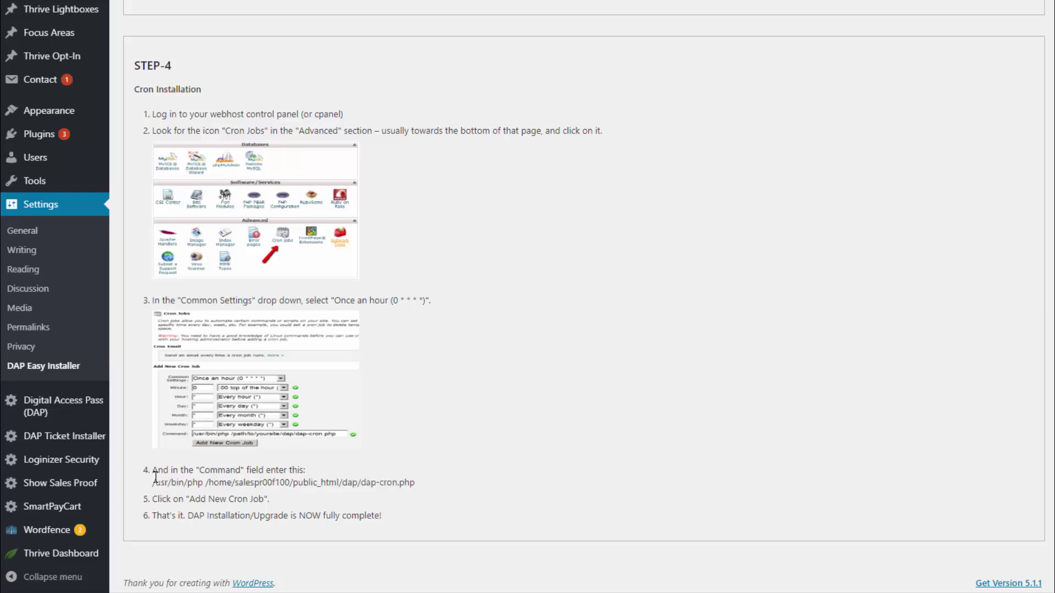
pyautogui.moveTo(155, 485); pyautogui.dragTo(402, 487)
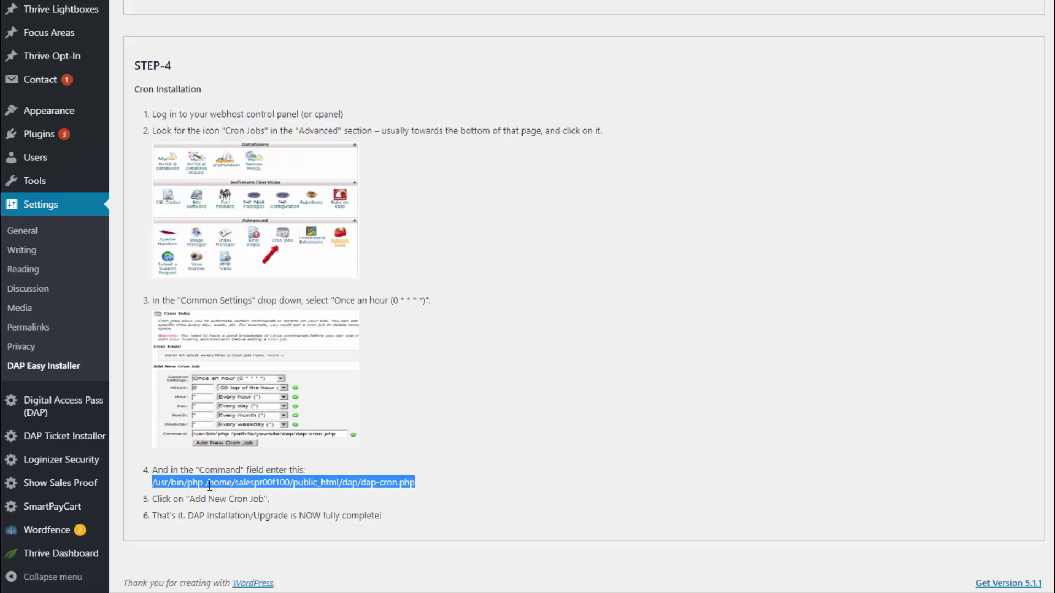
# Clear the selection and reselect the full dap-cron.php command line in the Step-4 cron instructions.
pyautogui.click(439, 487)
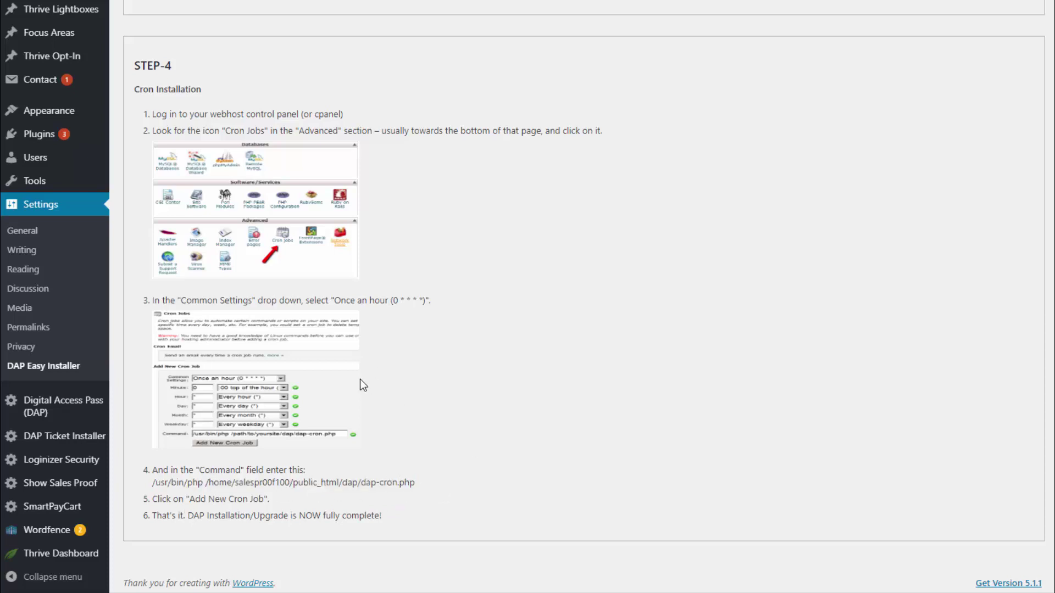
pyautogui.moveTo(159, 481); pyautogui.dragTo(416, 479)
# Open the site's installed plugins list in a separate browser tab and switch to it.
pyautogui.scroll(4, 300, 232)
pyautogui.scroll(2, 300, 233)
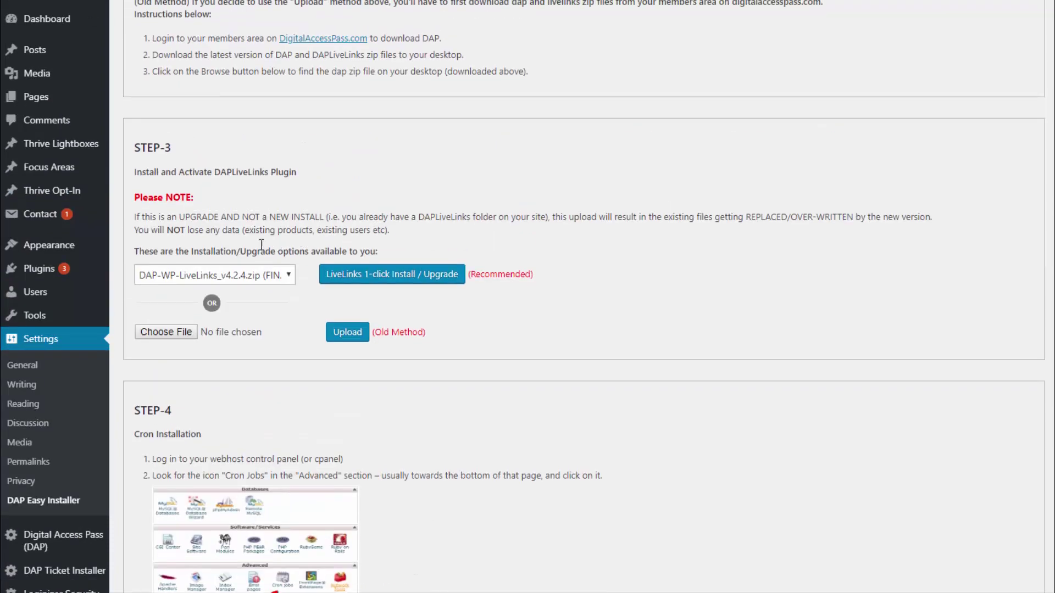
pyautogui.moveTo(39, 269)
pyautogui.rightClick(142, 271)
pyautogui.click(211, 281)
pyautogui.hotkey('ctrl', 'Tab')
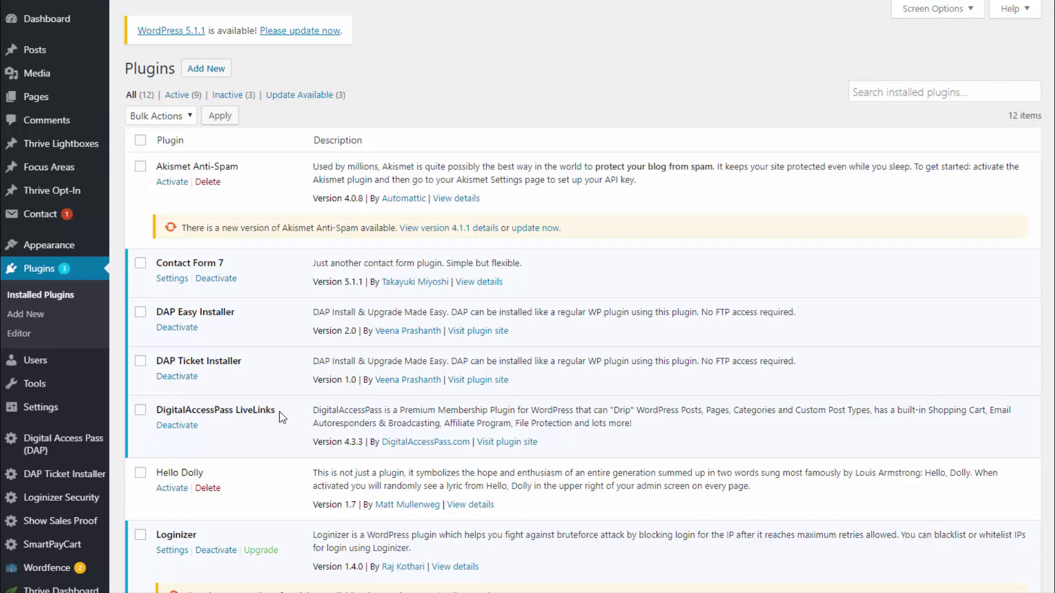
# Open the Digital Access Pass (DAP) admin area from the WordPress dashboard.
pyautogui.moveTo(70, 440)
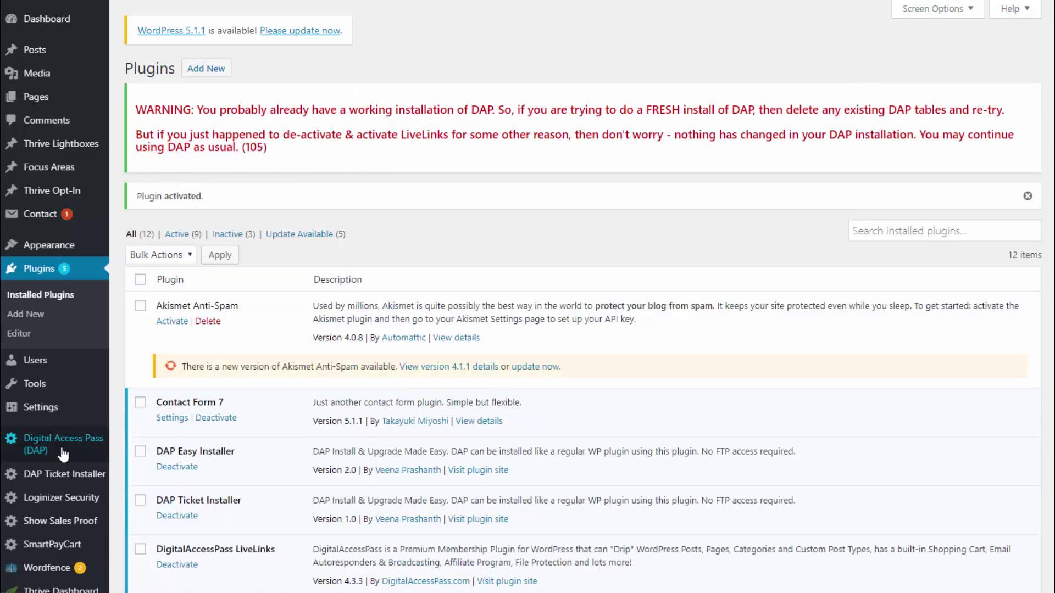
pyautogui.moveTo(63, 453)
pyautogui.click(153, 453)
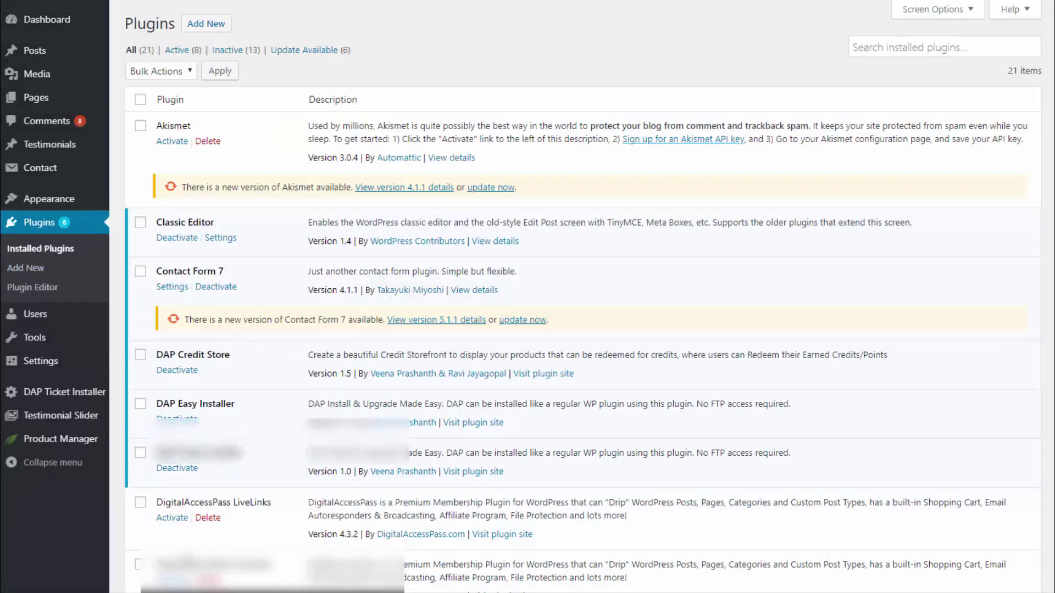
# Activate the inactive DigitalAccessPass LiveLinks plugin, version 4.3.2, on the other WordPress site.
pyautogui.scroll(-2, 171, 522)
pyautogui.click(170, 511)
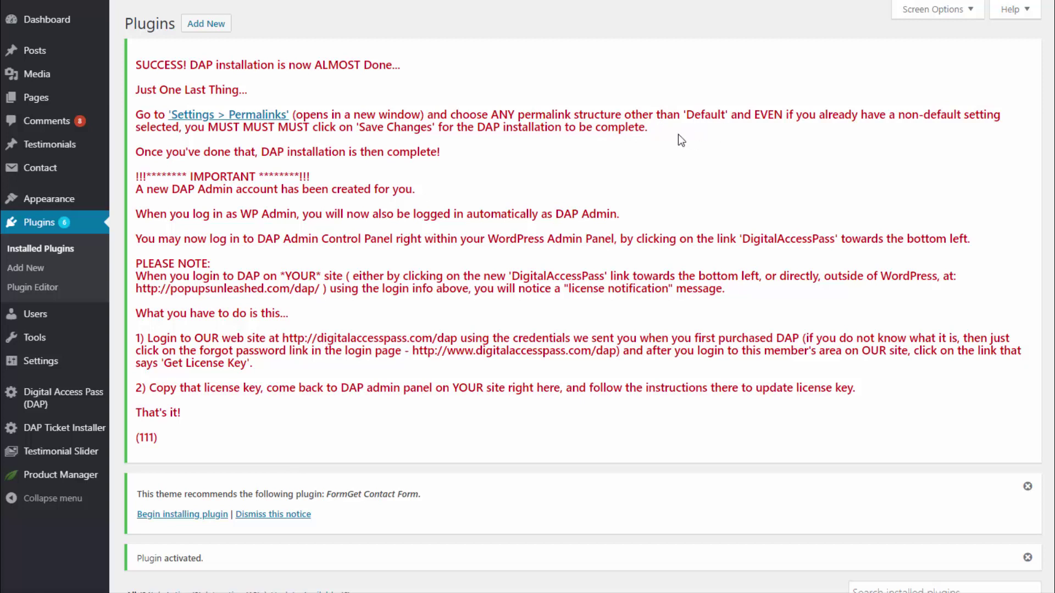
# Open the Permalink Settings and review the common structure options, including Plain and Post name.
pyautogui.moveTo(113, 360)
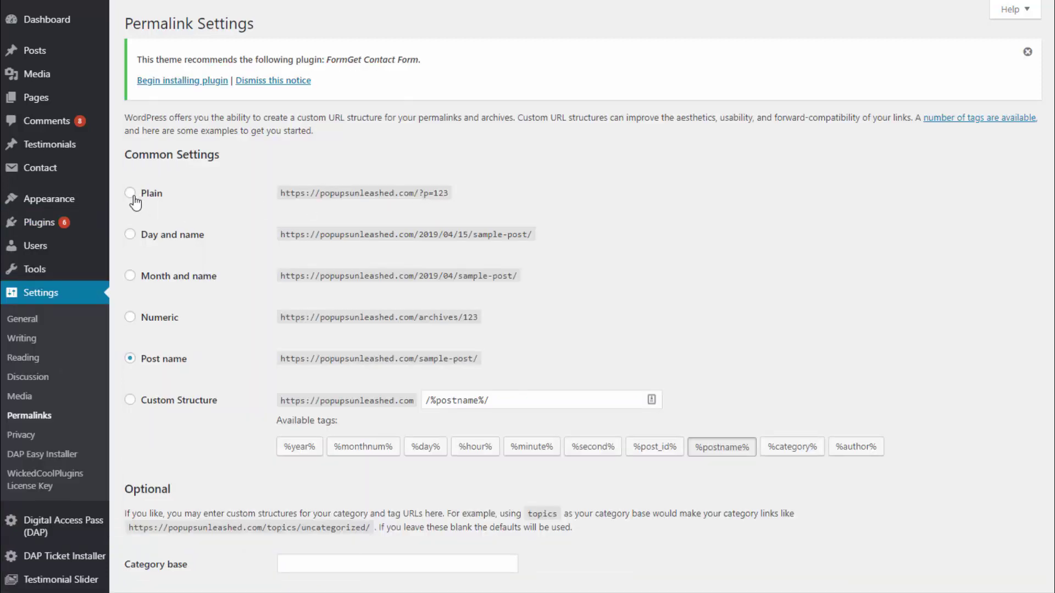
pyautogui.scroll(-3, 144, 267)
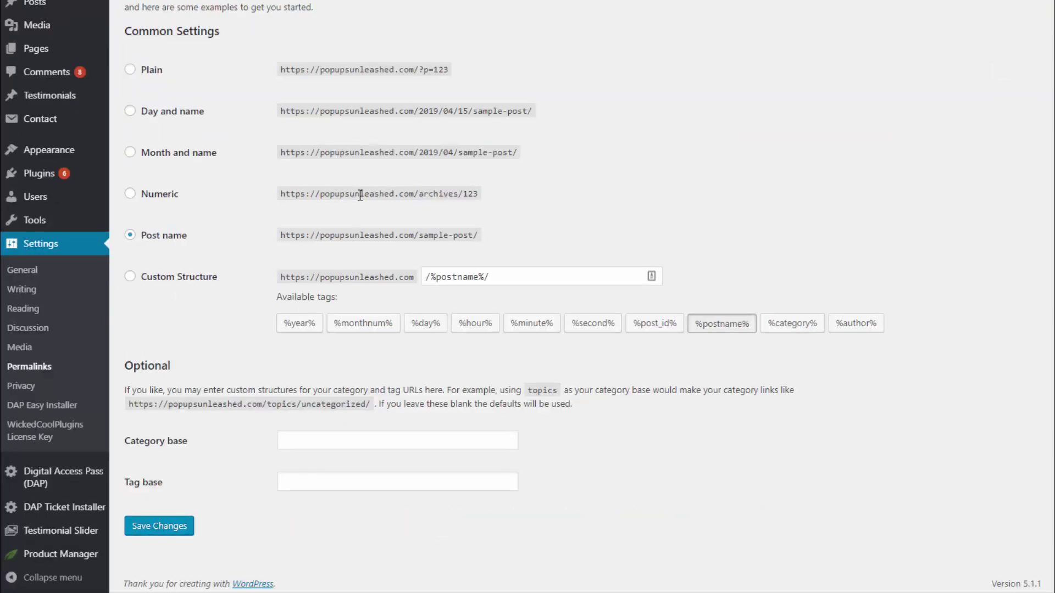
pyautogui.scroll(3, 352, 195)
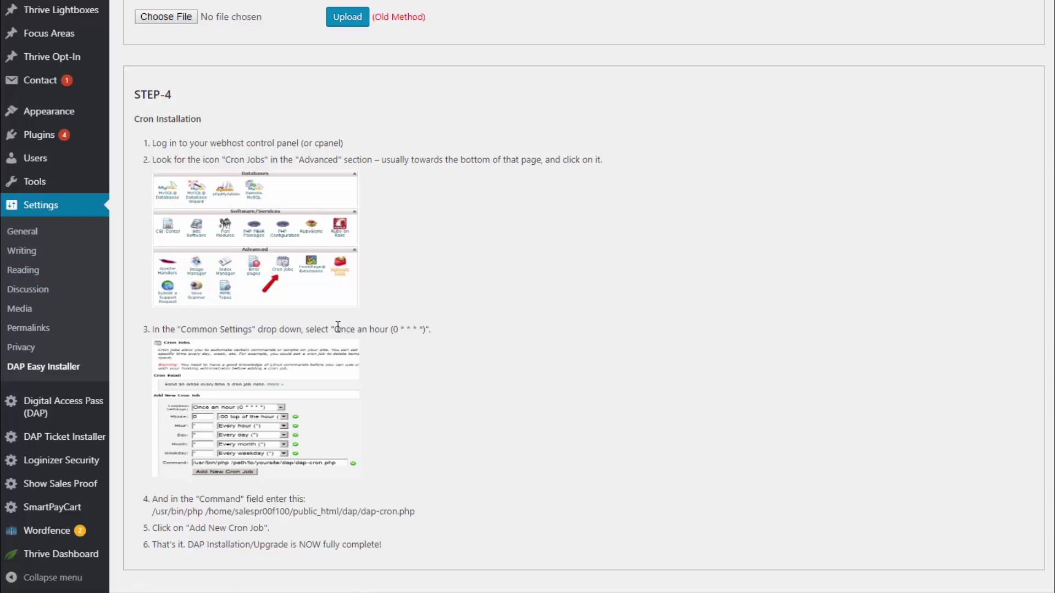
# Copy the full dap-cron.php command line from the Step-4 cron installation instructions of the DAP Easy Installer.
pyautogui.scroll(-1, 338, 327)
pyautogui.moveTo(152, 484); pyautogui.dragTo(415, 484)
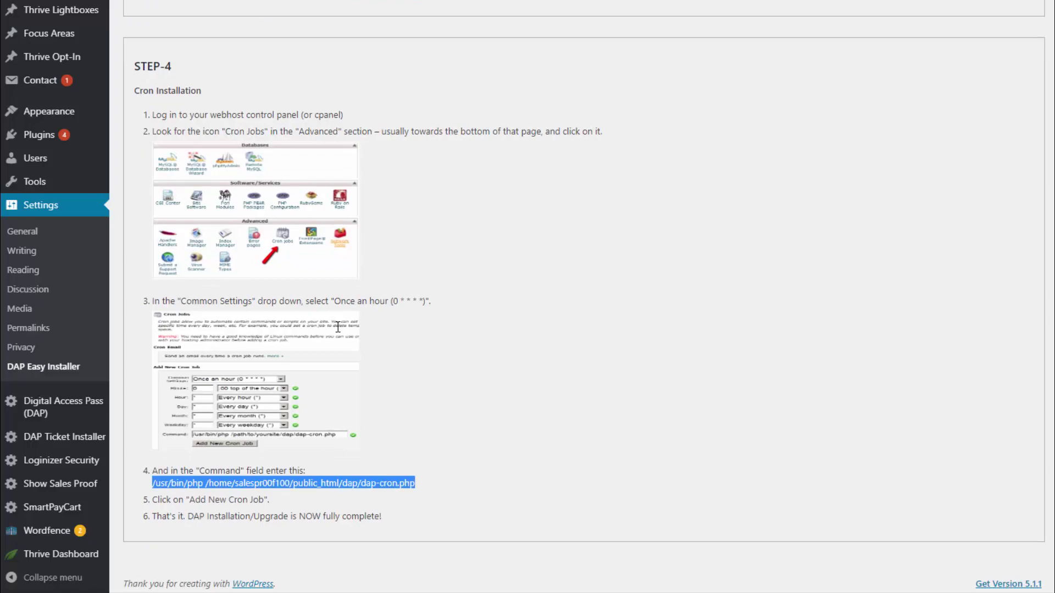
pyautogui.rightClick(300, 485)
pyautogui.click(321, 496)
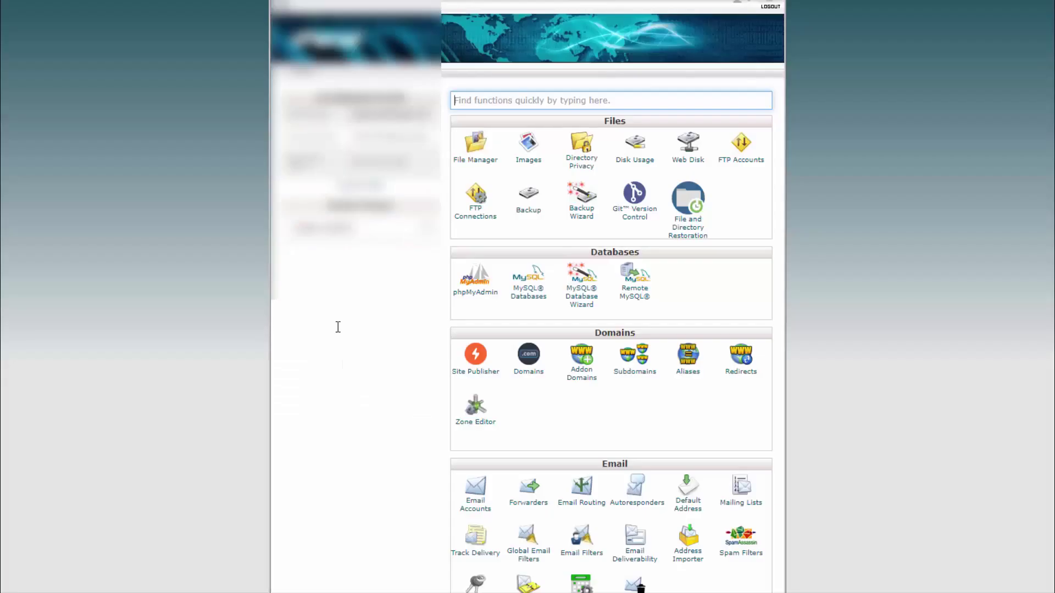
# Open Cron Jobs in cPanel and set the new cron job's Common Settings to Once Per Hour (0 * * * *).
pyautogui.scroll(-14, 338, 327)
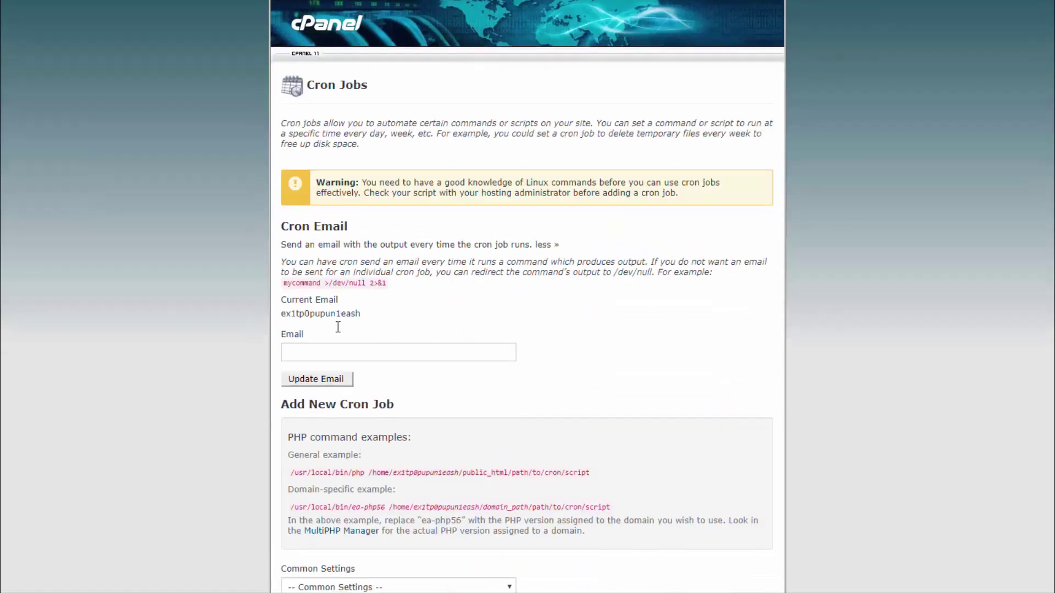
pyautogui.scroll(-6, 338, 327)
pyautogui.hotkey('alt', 'Down')
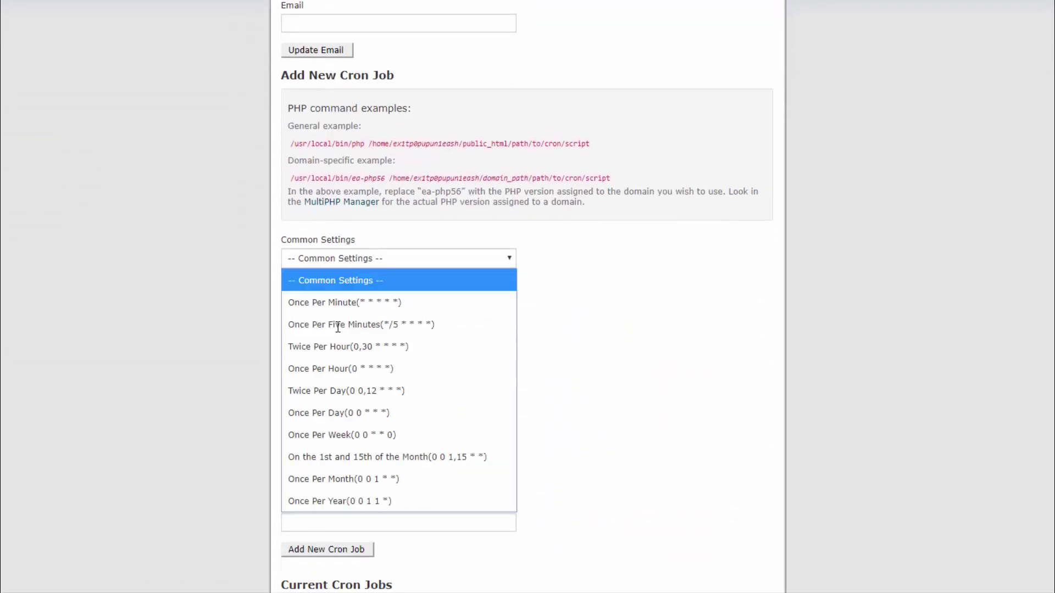
pyautogui.press('Down')
pyautogui.press('Down')
pyautogui.press('Down')
pyautogui.press('Down')
pyautogui.press('Return')
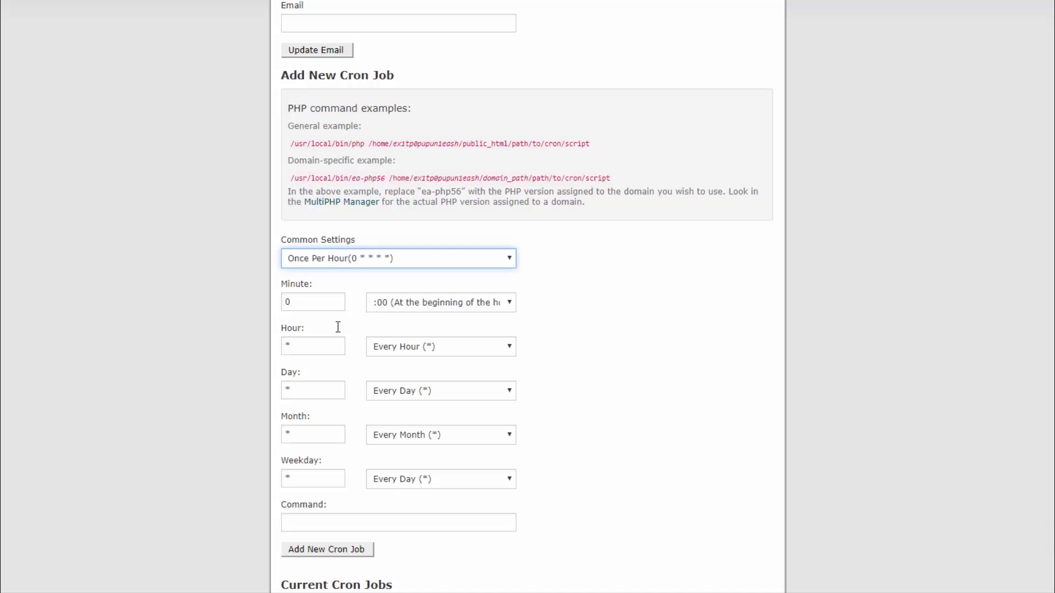
# Paste the copied dap-cron.php command into the new cron job's Command field and return to its beginning.
pyautogui.scroll(-4, 338, 327)
pyautogui.click(338, 324)
pyautogui.hotkey('ctrl', 'v')
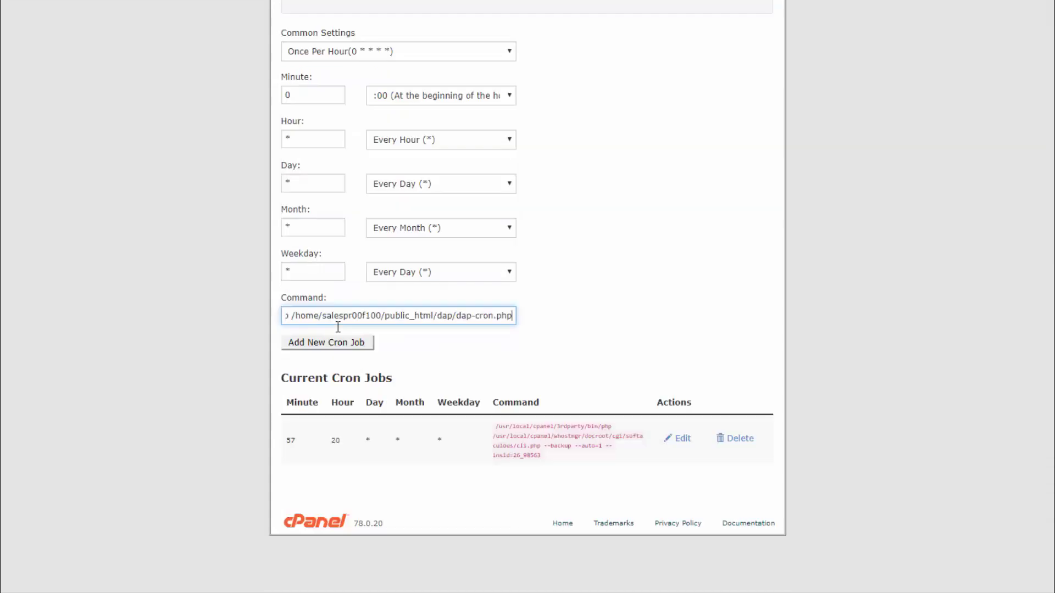
pyautogui.press('Home')
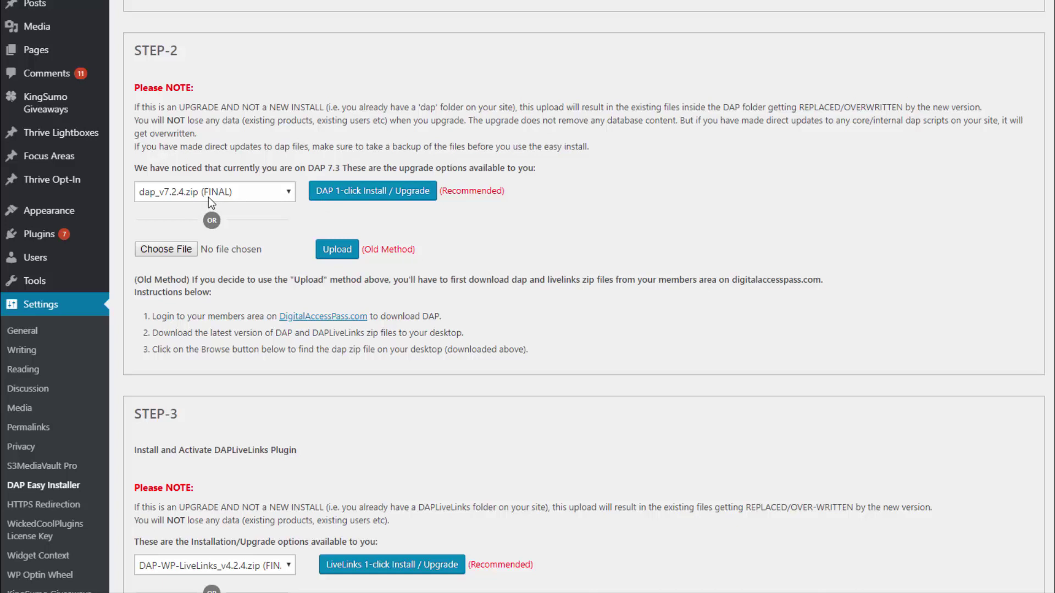
# Review the Step-2 DAP package choices in the DAP Easy Installer and set the package to dap_v7.3.3.zip (BETA).
pyautogui.click(221, 192)
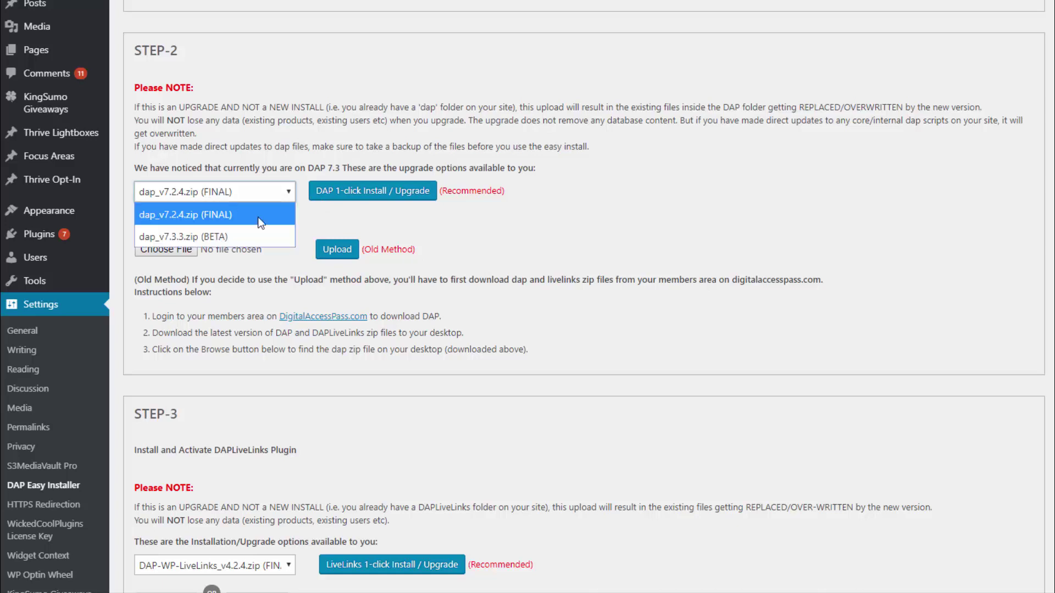
pyautogui.click(183, 238)
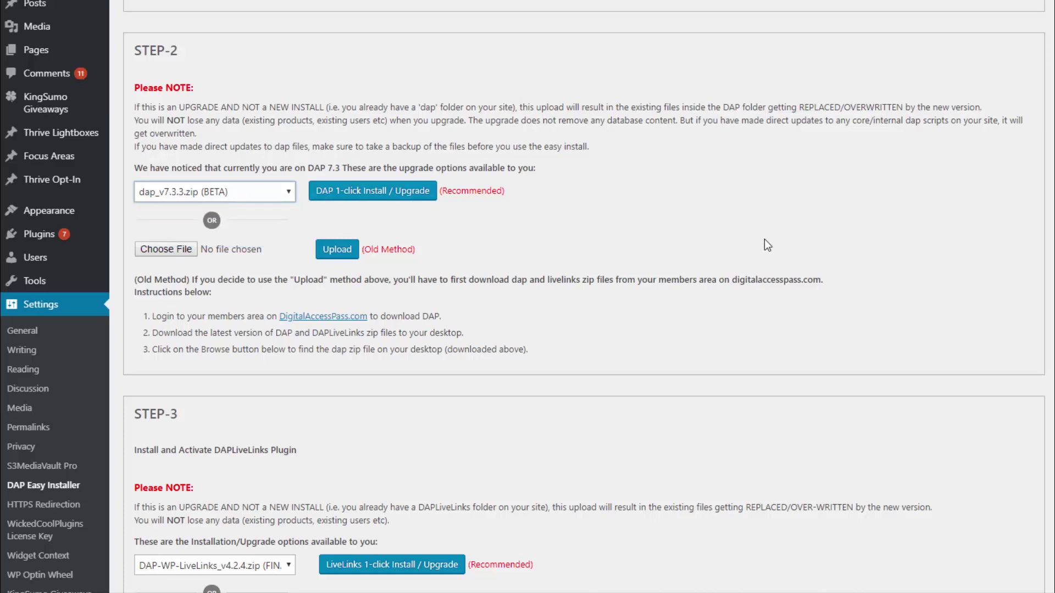
pyautogui.click(283, 191)
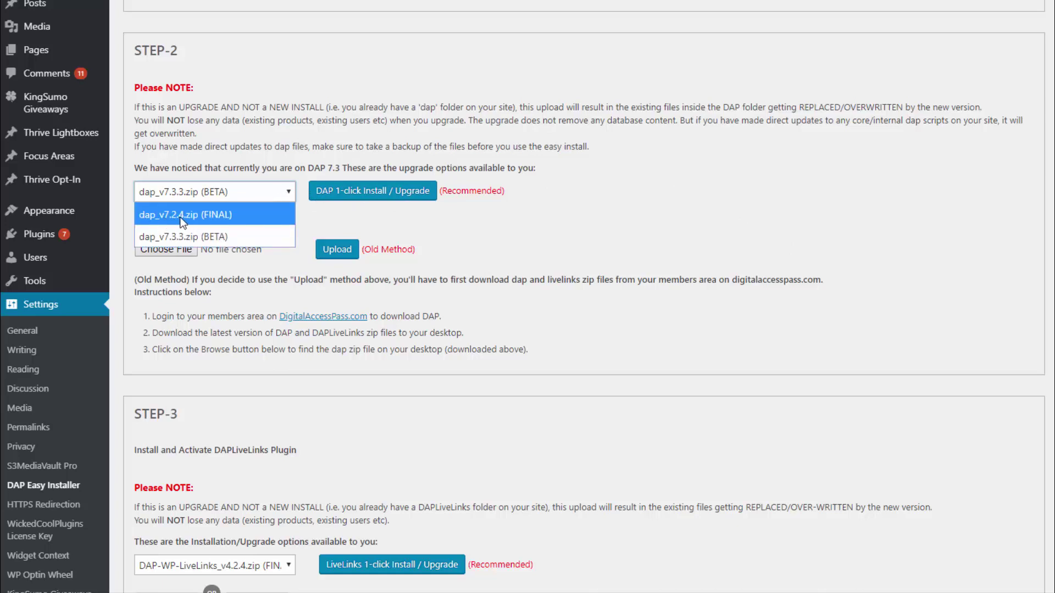
pyautogui.click(591, 209)
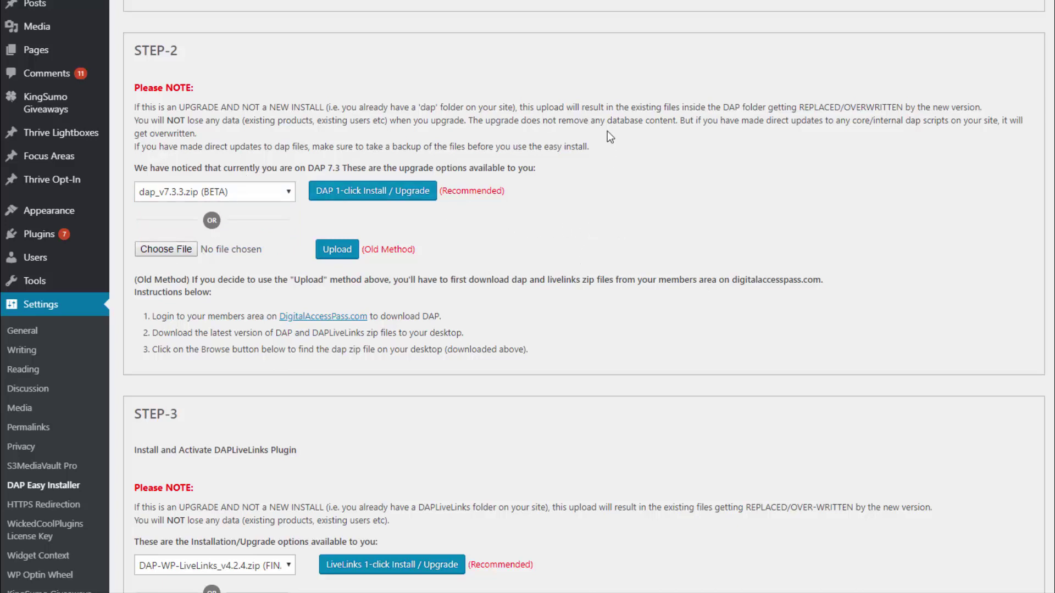
pyautogui.click(256, 192)
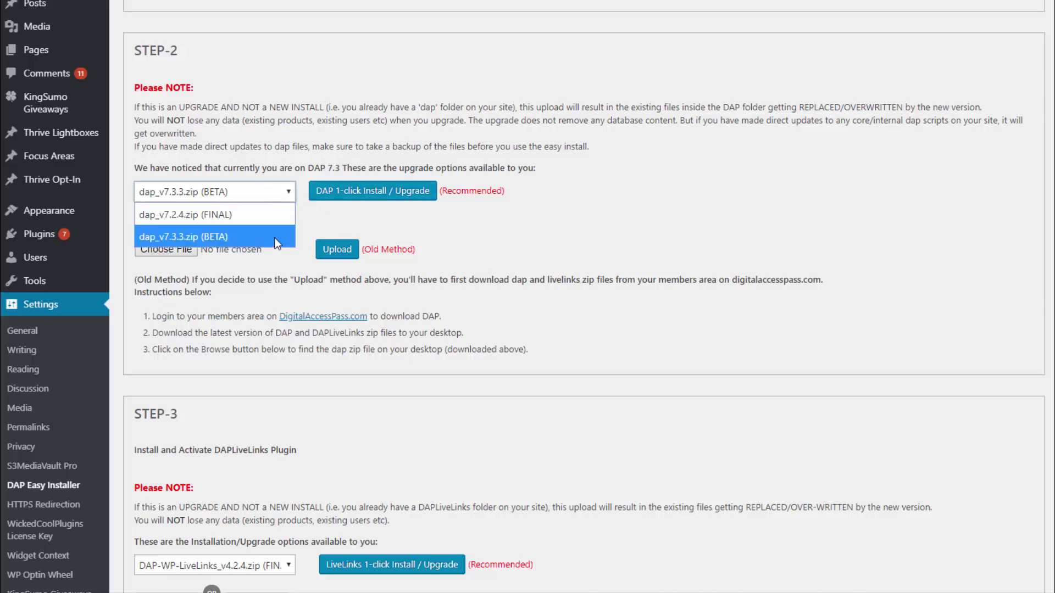
pyautogui.click(266, 237)
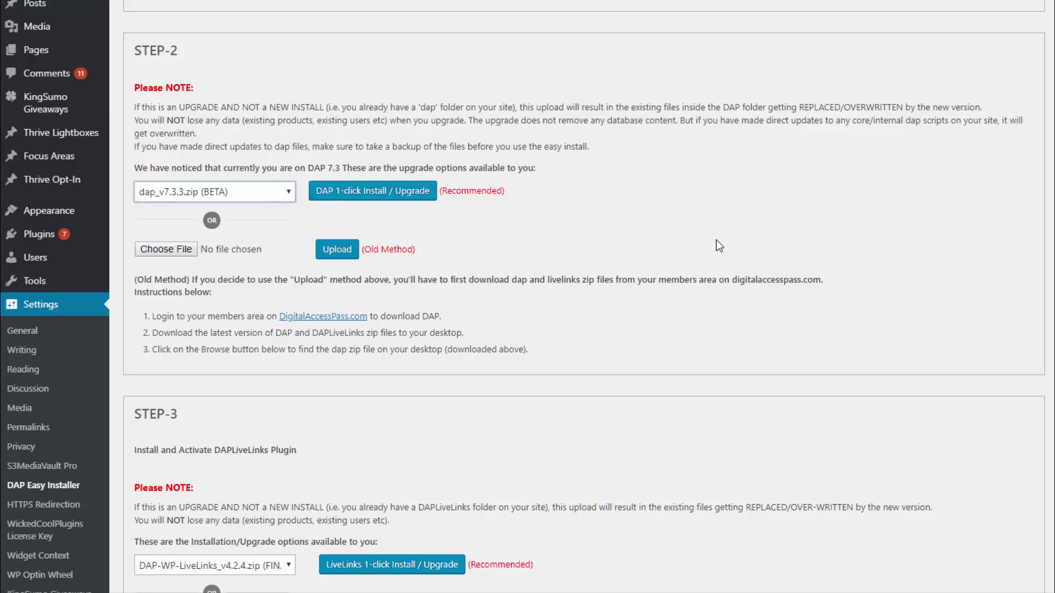